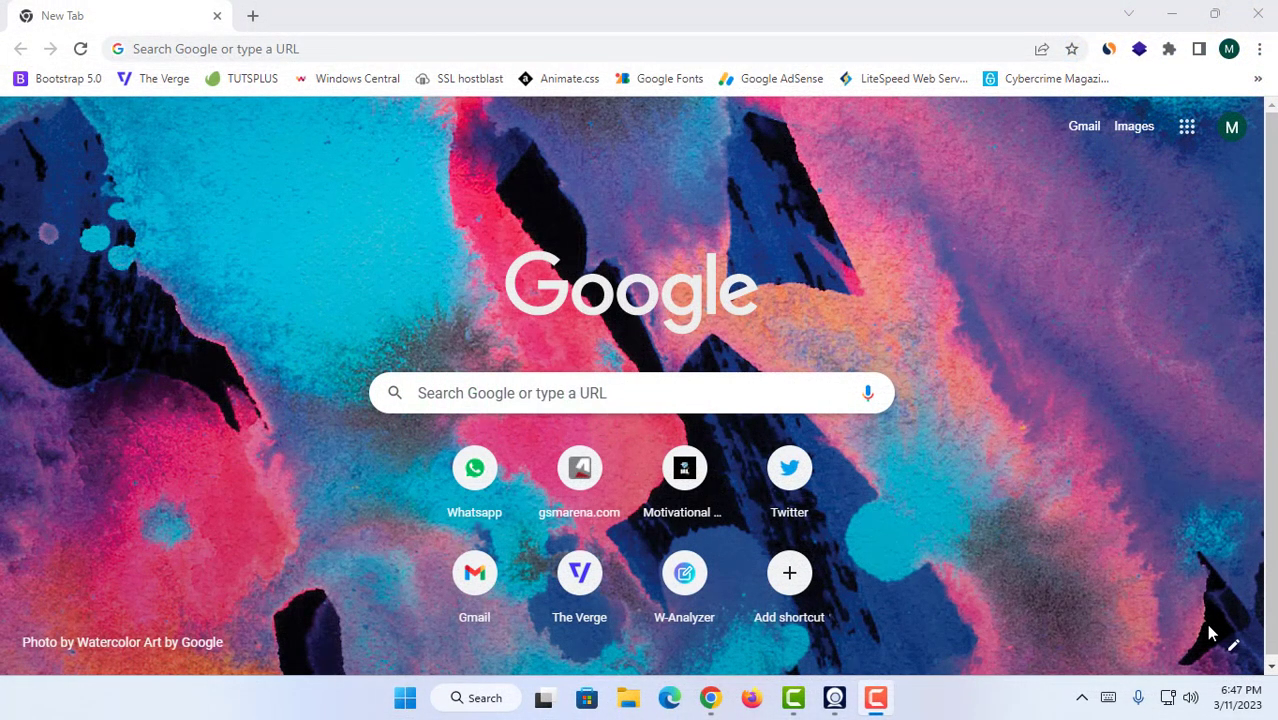
Load quickappninja.com in Chrome from the autocompleted 'quickapp' address
left_click(859, 53)
type("qui")
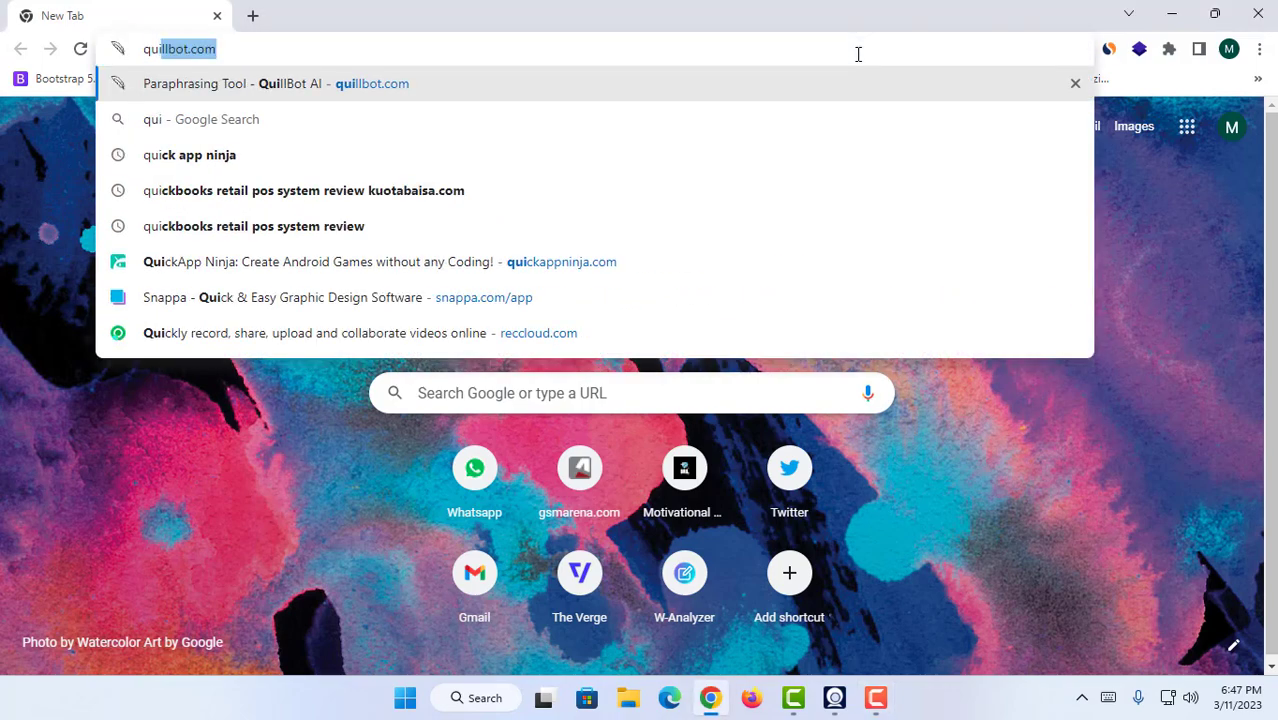
type("ckapp")
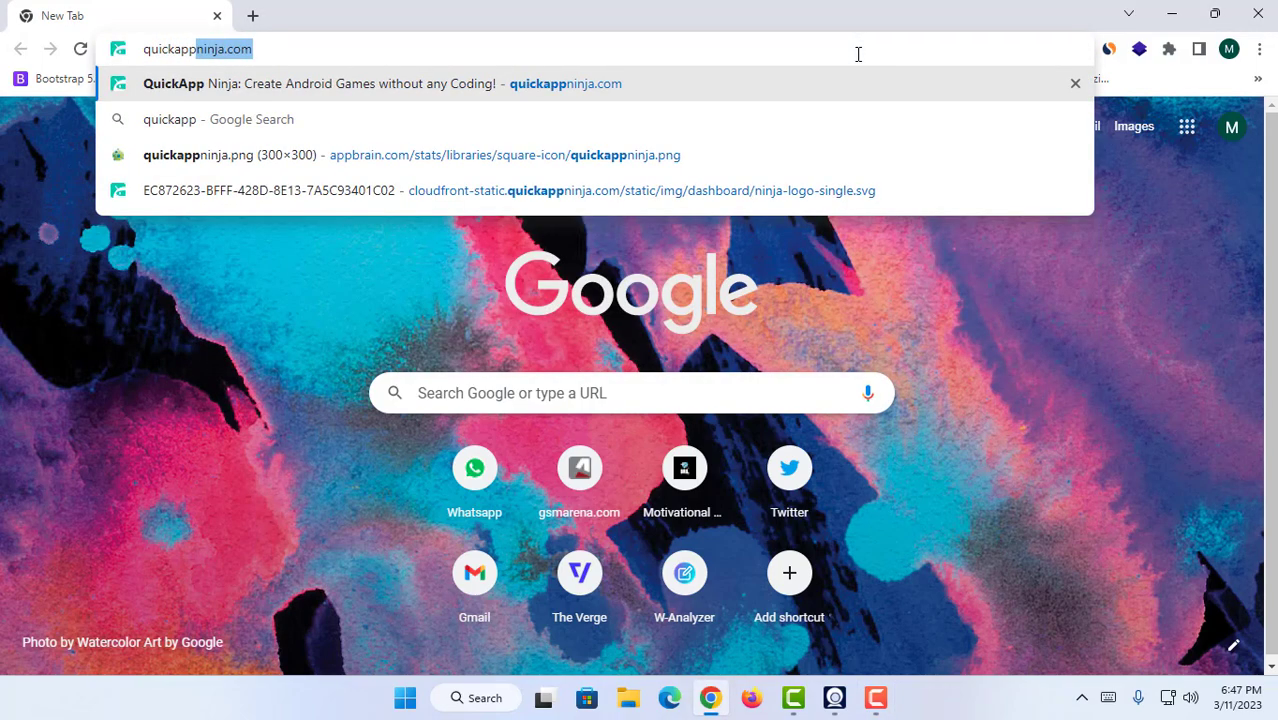
key("Return")
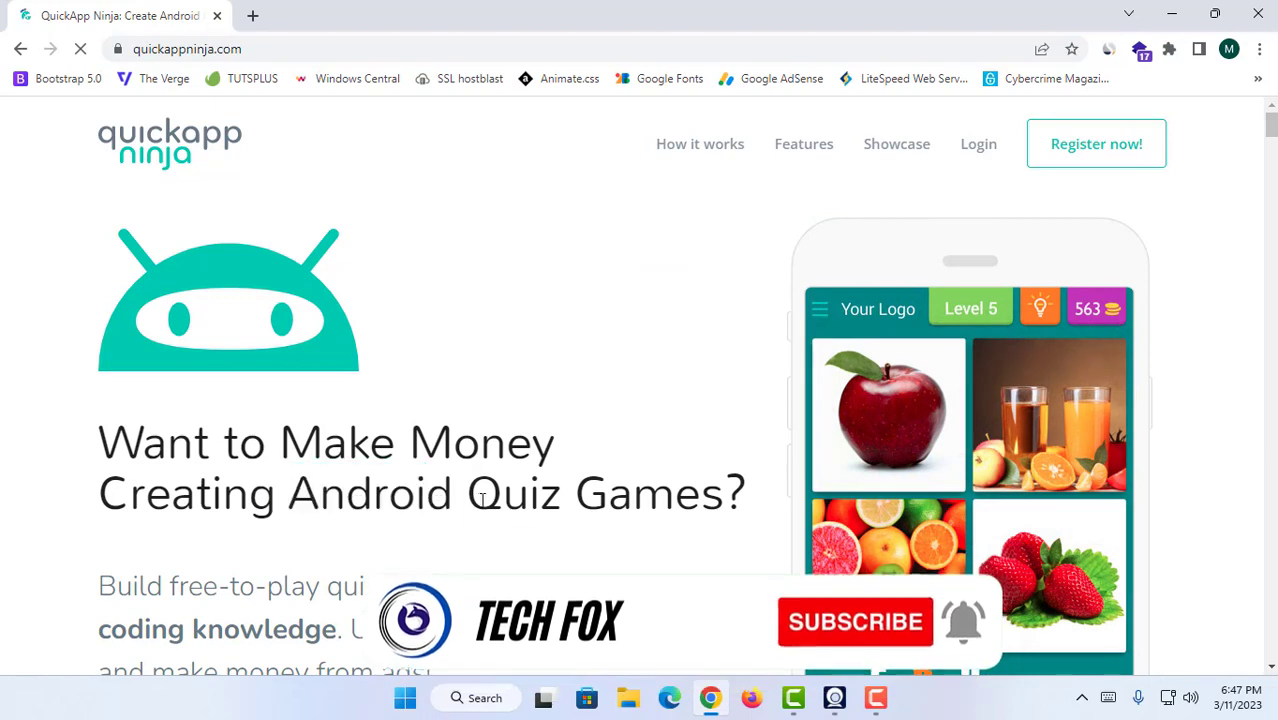
Open the Register form on QuickApp Ninja and start filling in the full name
scroll(456, 482, "down", 2)
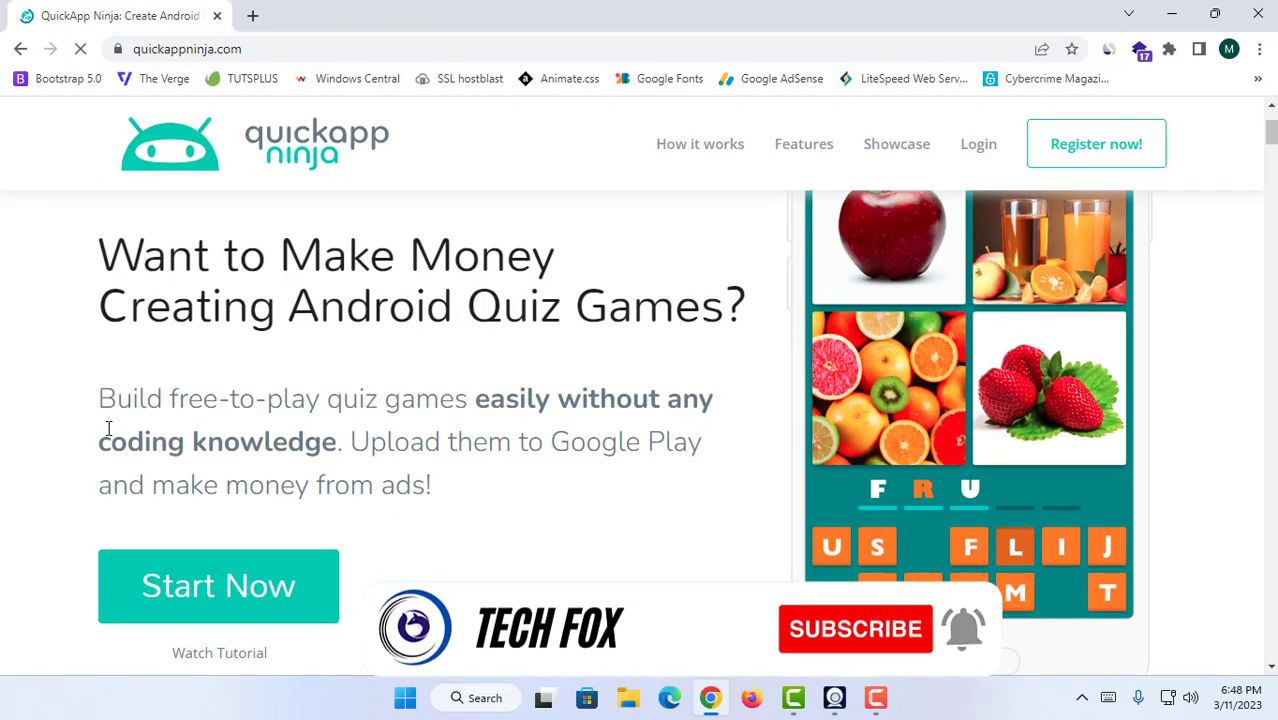
left_click_drag(100, 398, 536, 400)
left_click(510, 405)
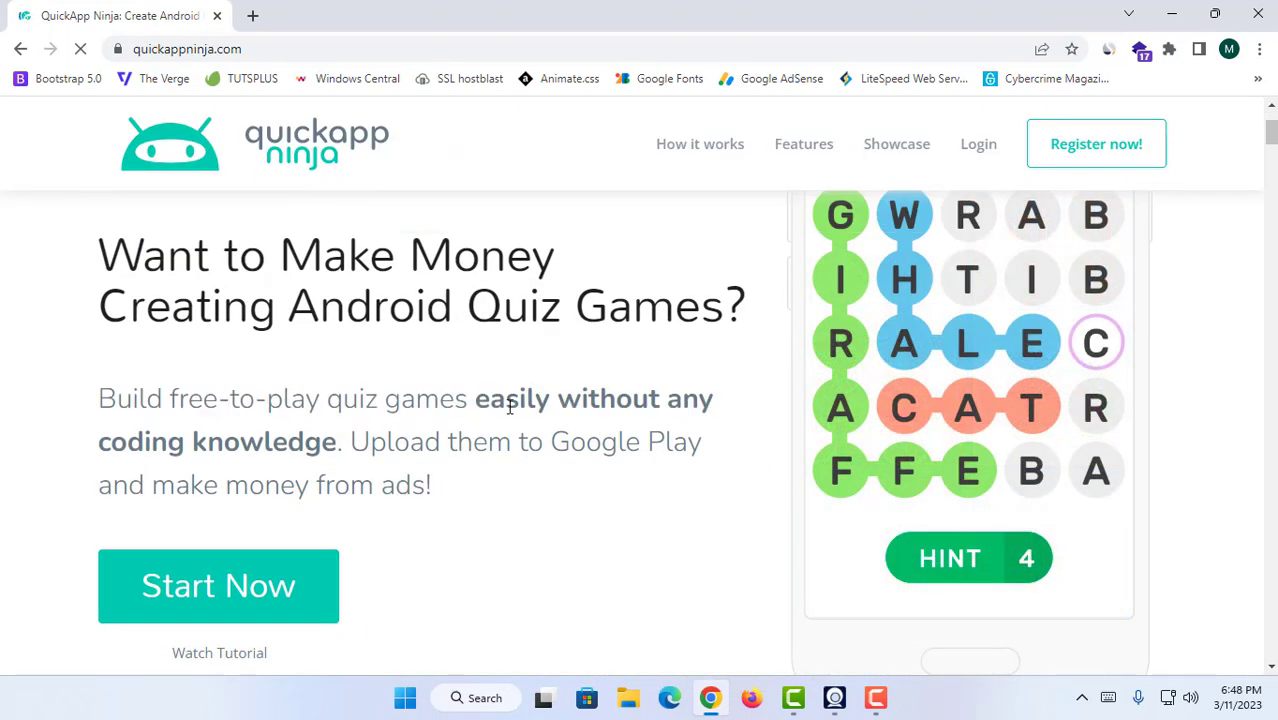
scroll(500, 355, "up", 2)
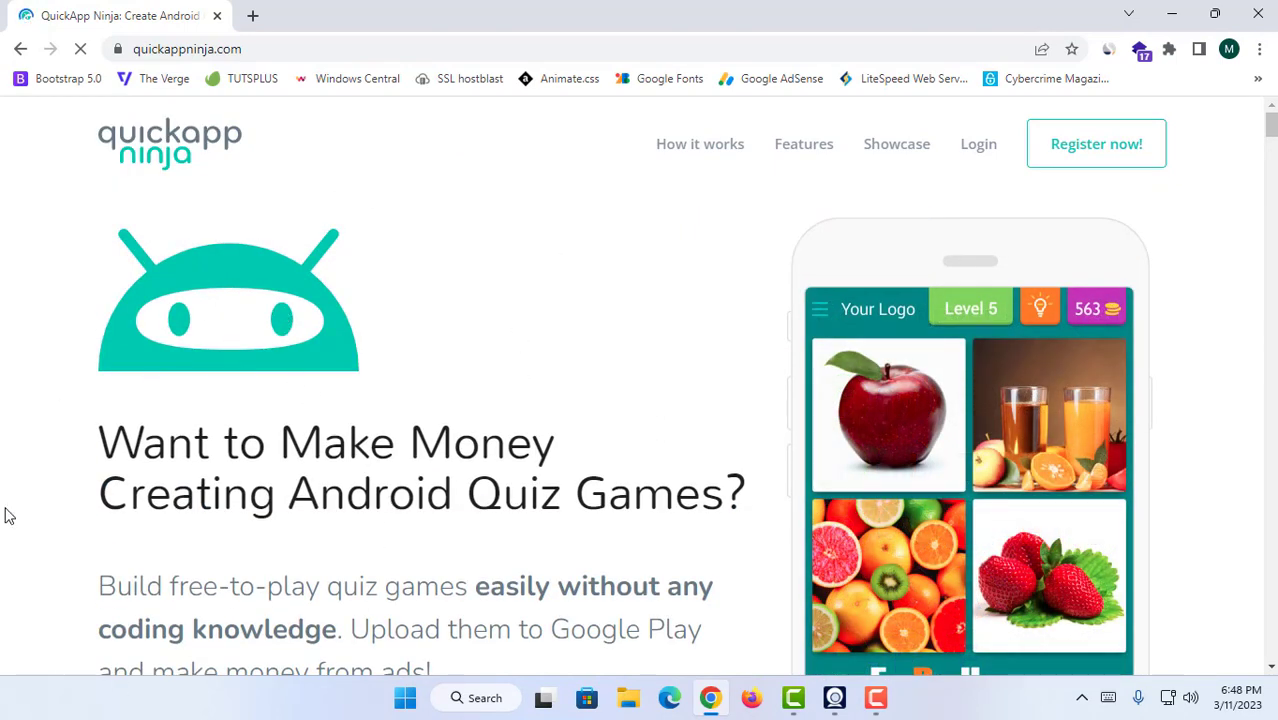
left_click(1100, 146)
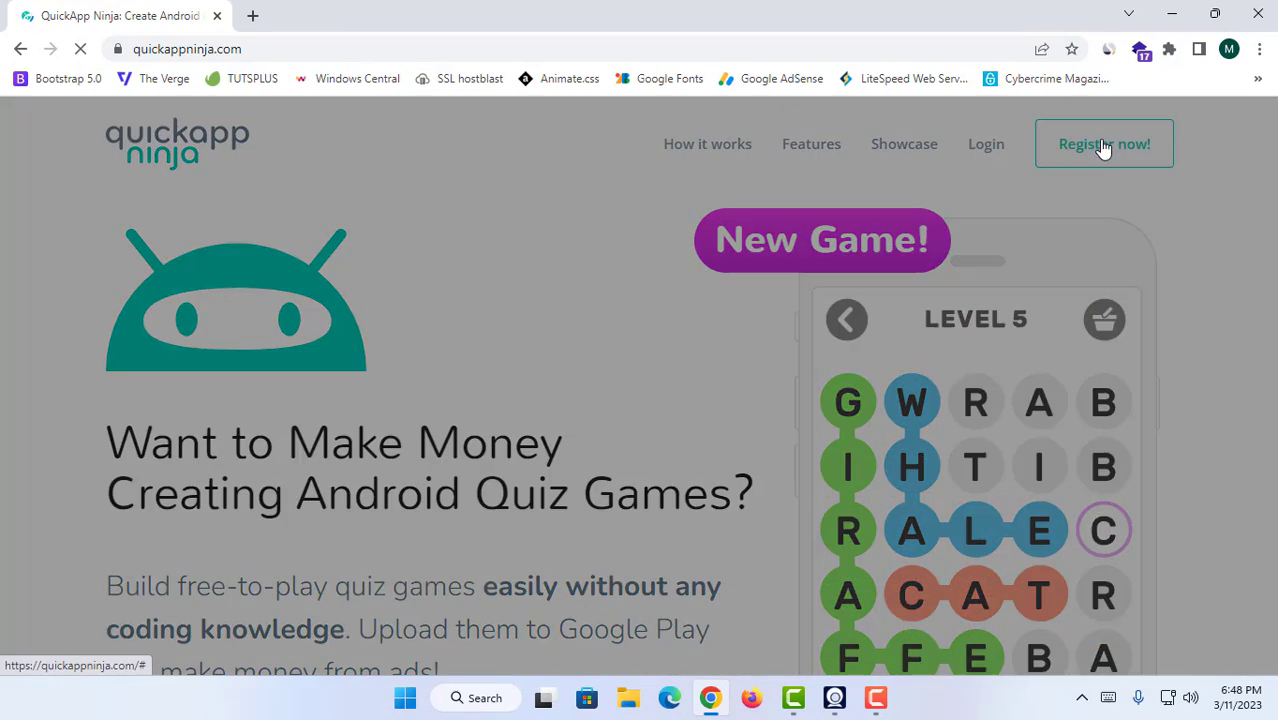
left_click_drag(378, 323, 456, 317)
left_click(527, 332)
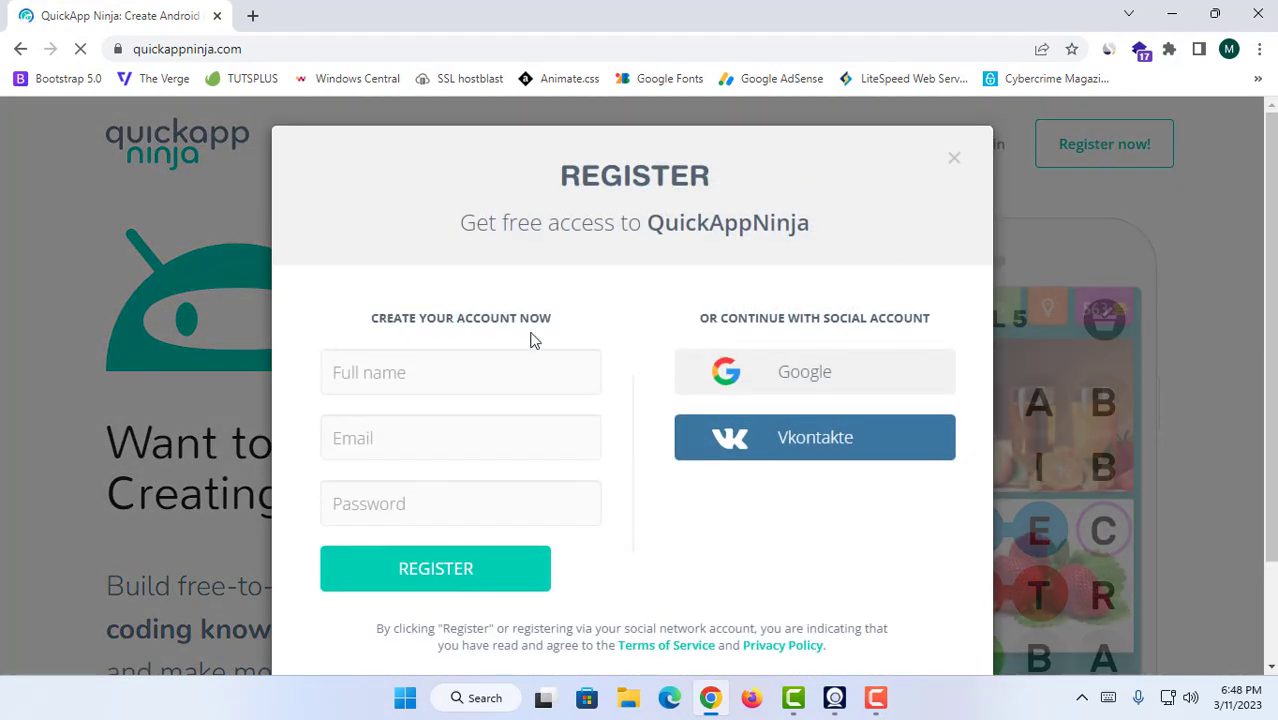
left_click(410, 374)
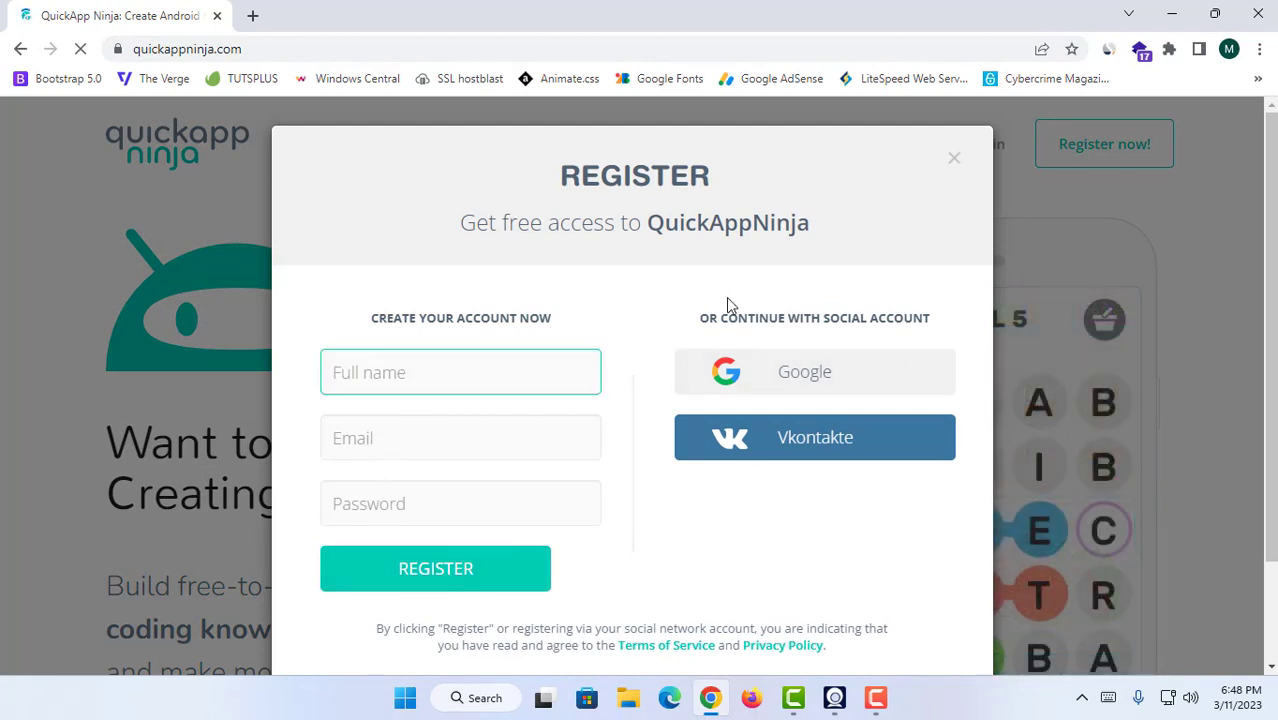
left_click_drag(786, 318, 941, 323)
left_click(899, 334)
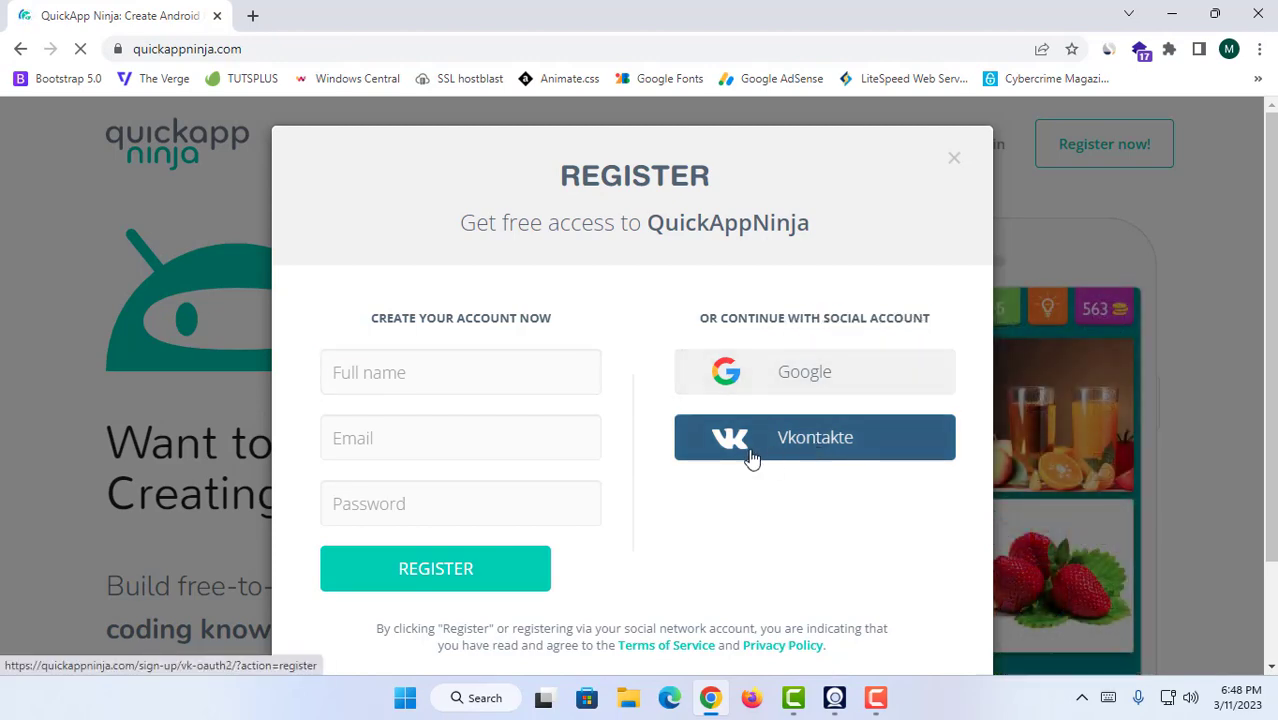
Close the Register form and choose Google sign-in from the Login form
left_click(954, 158)
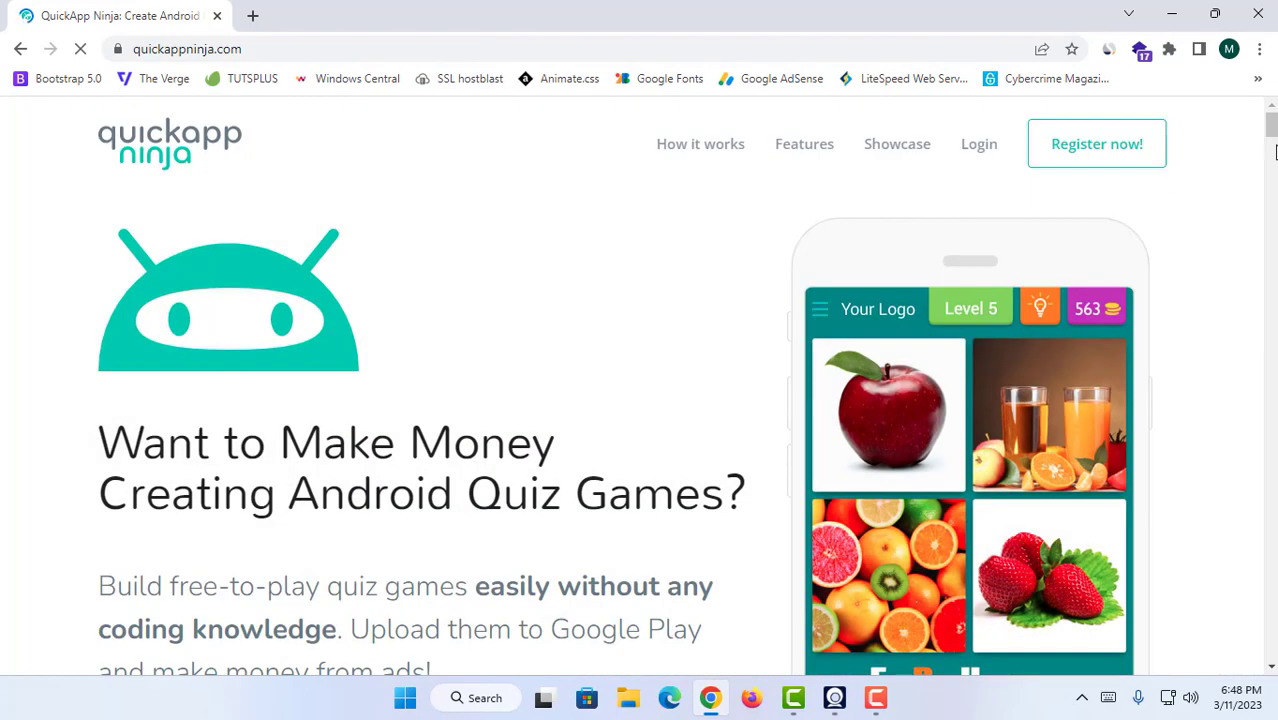
left_click(979, 148)
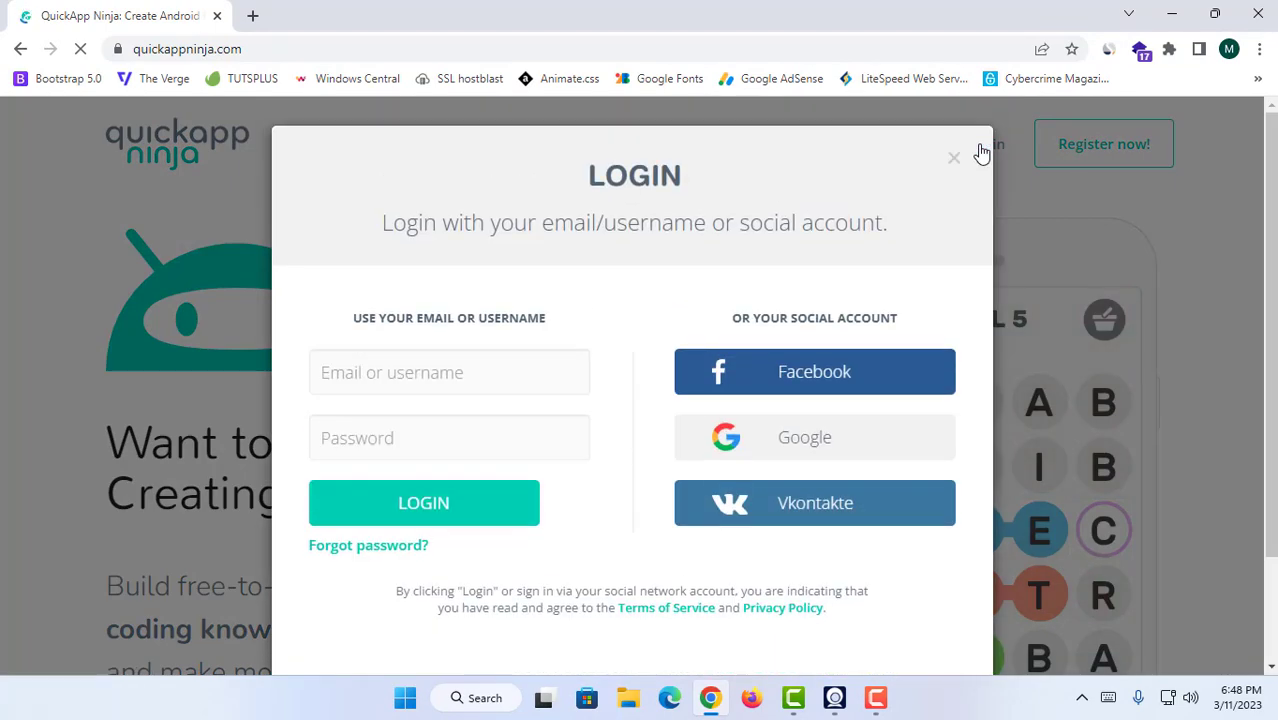
left_click(754, 439)
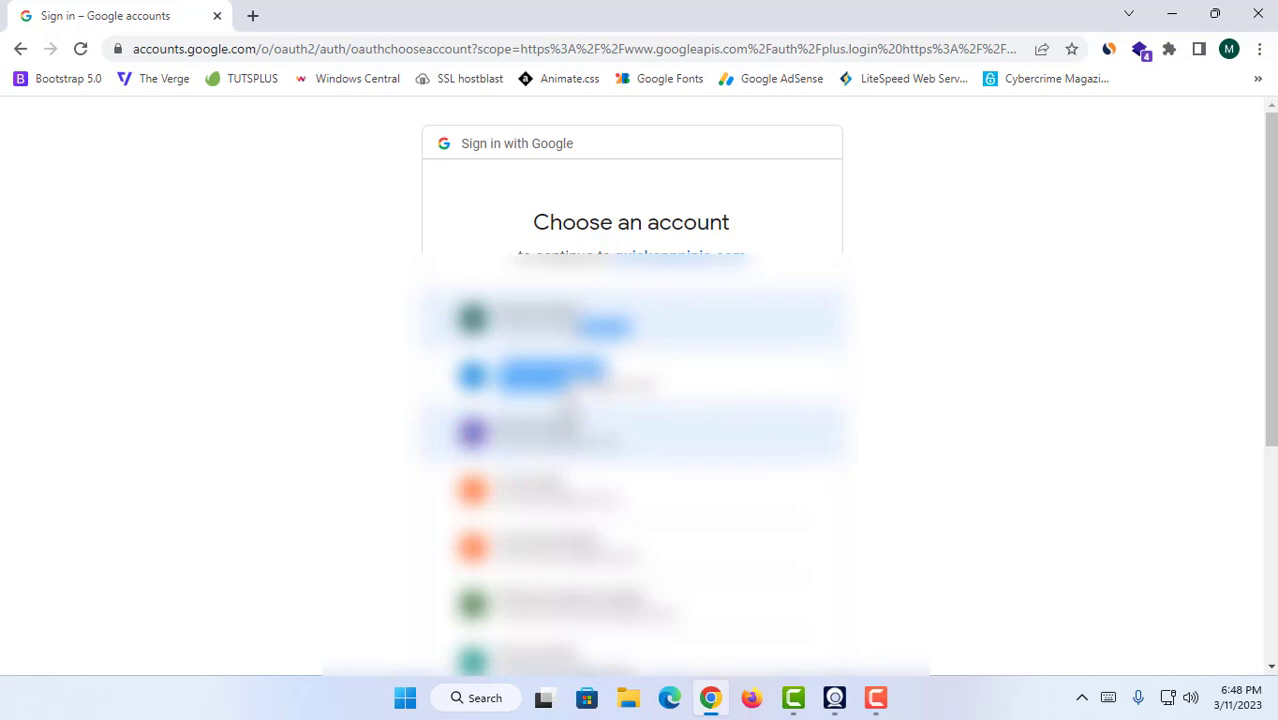
Sign in with the Google account, dismiss the What's New and Welcome aboard popups, and start a new game
left_click(582, 345)
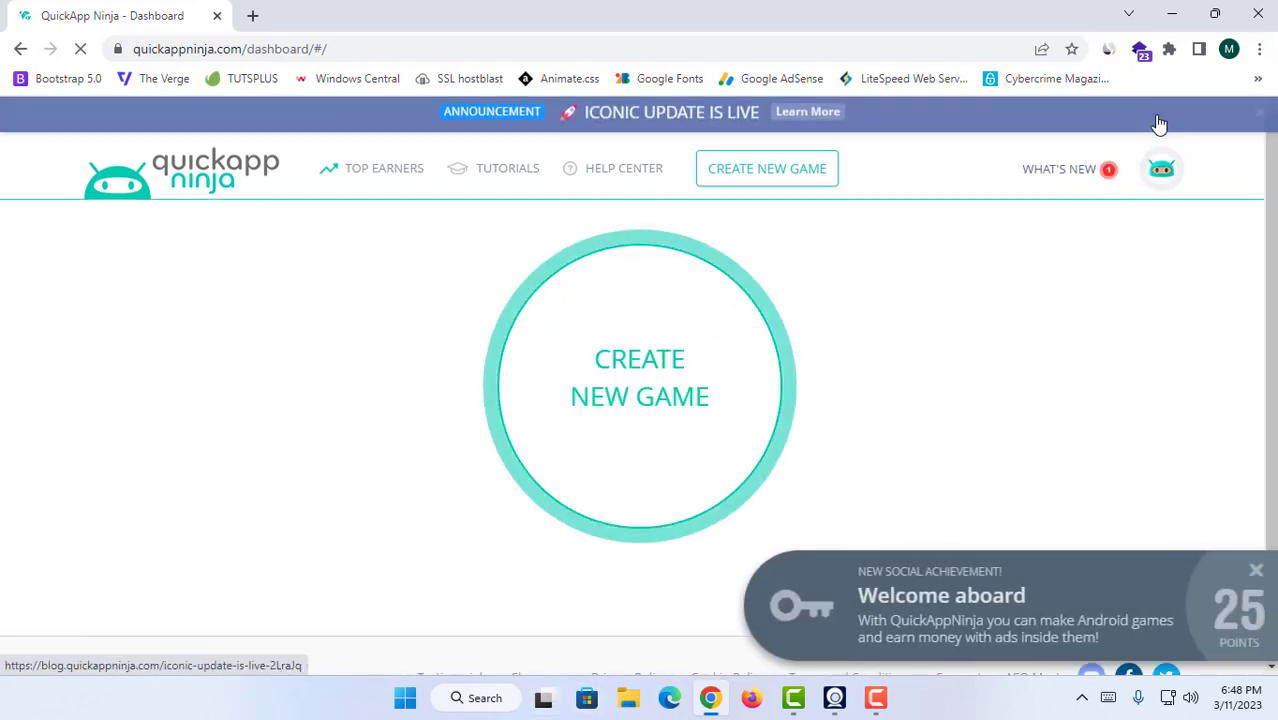
left_click(1064, 166)
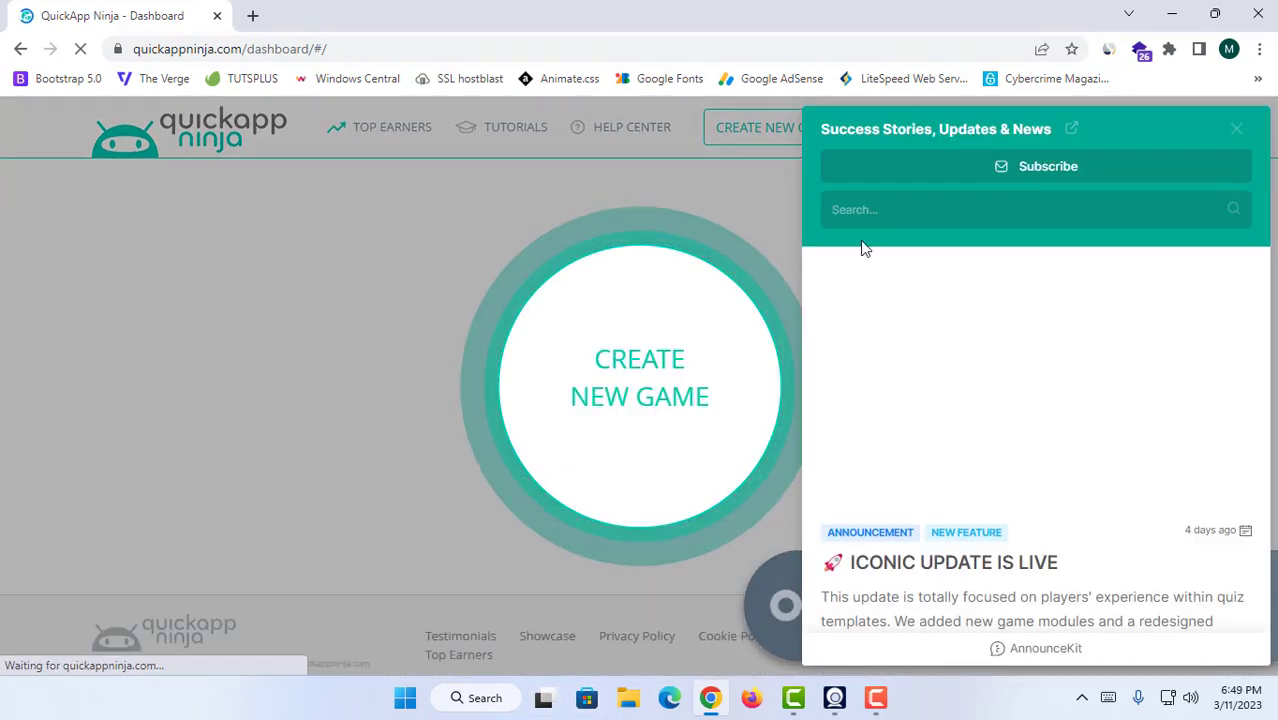
left_click(1236, 129)
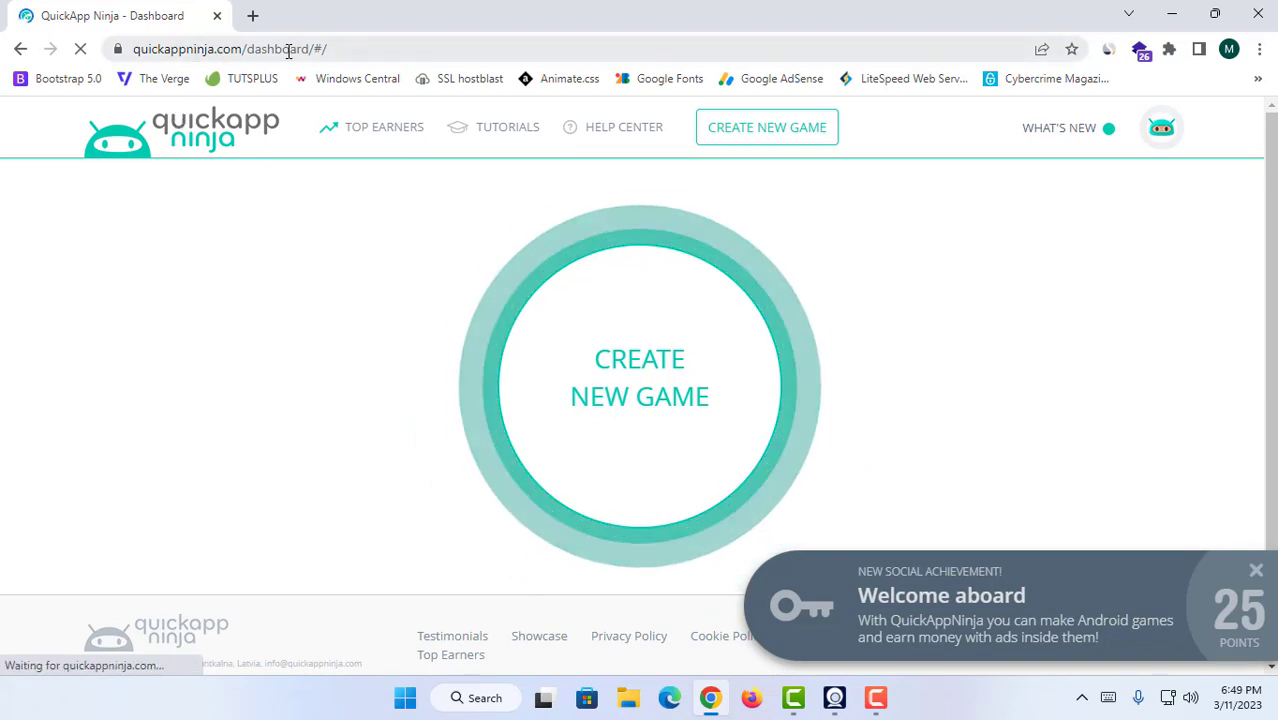
left_click(1258, 567)
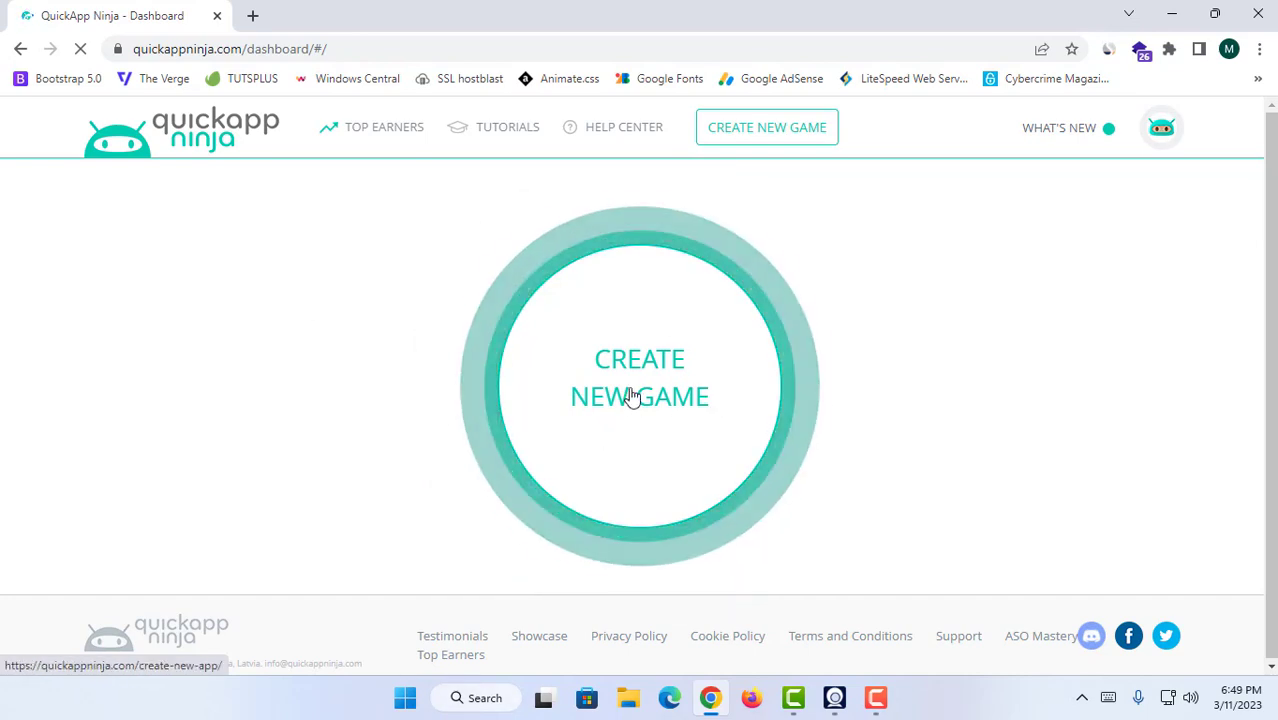
left_click(628, 394)
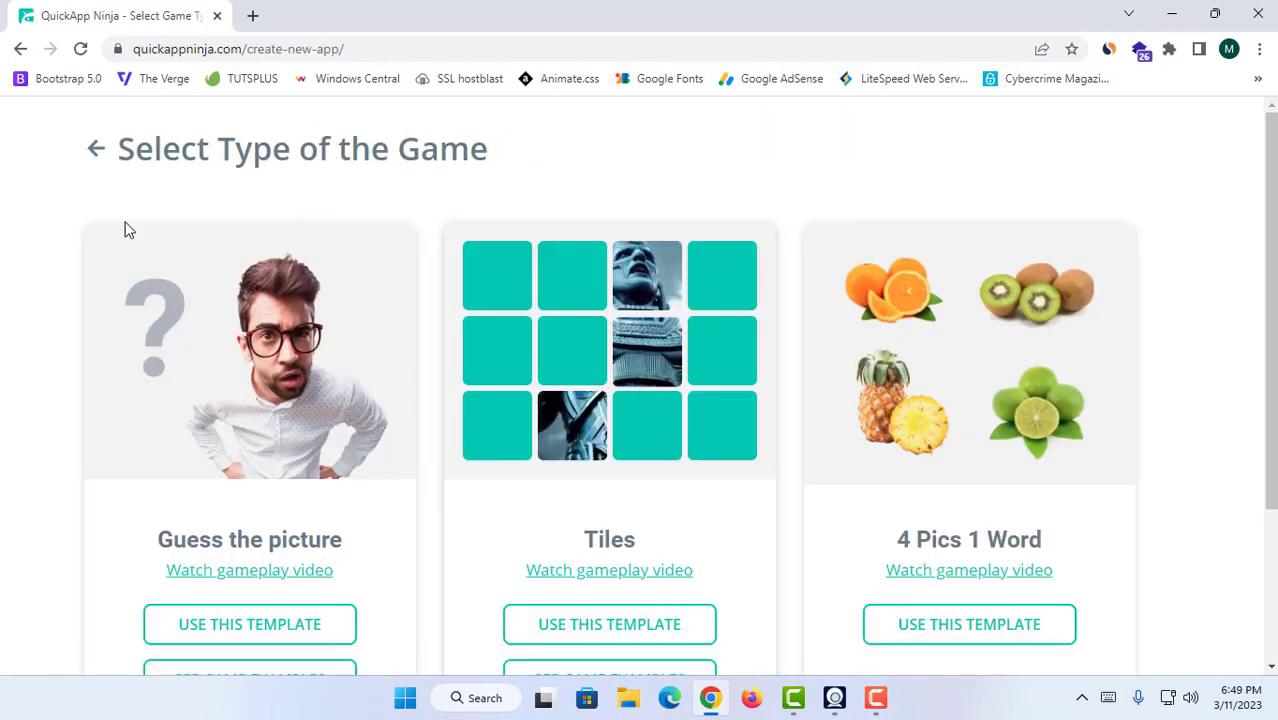
Choose the Guess the picture template for the new game
scroll(1030, 460, "down", 3)
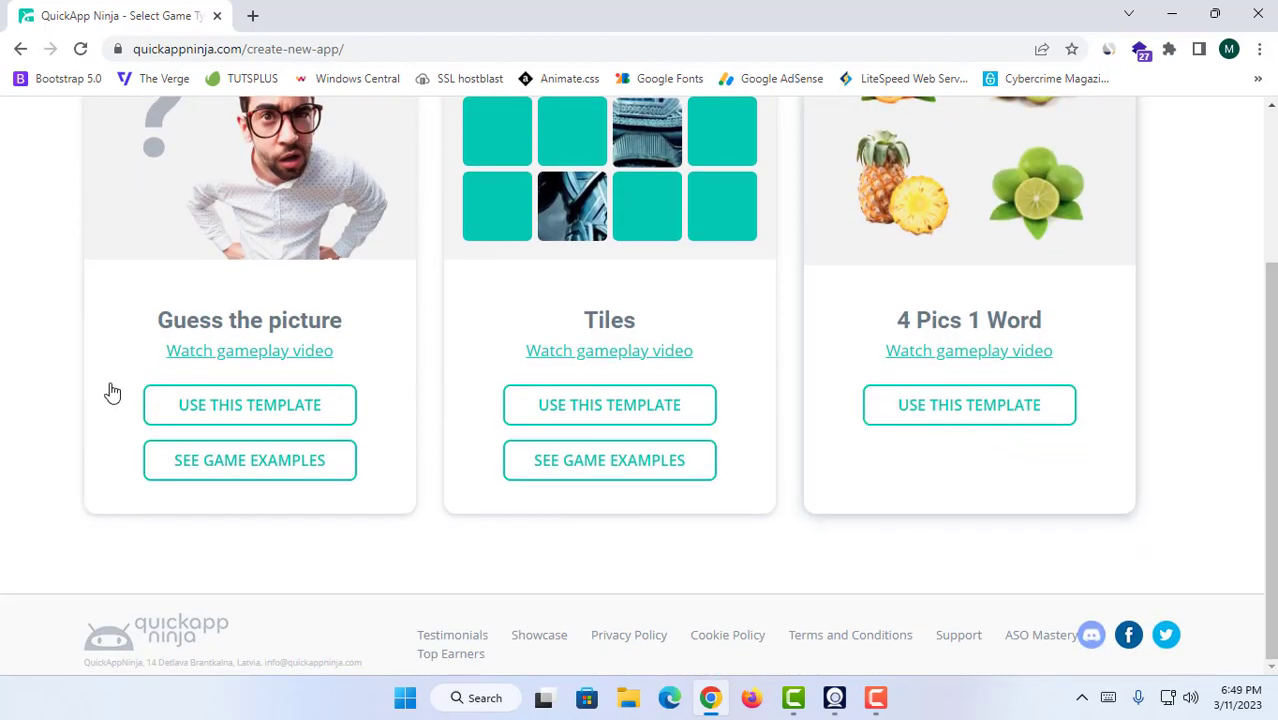
scroll(565, 337, "up", 3)
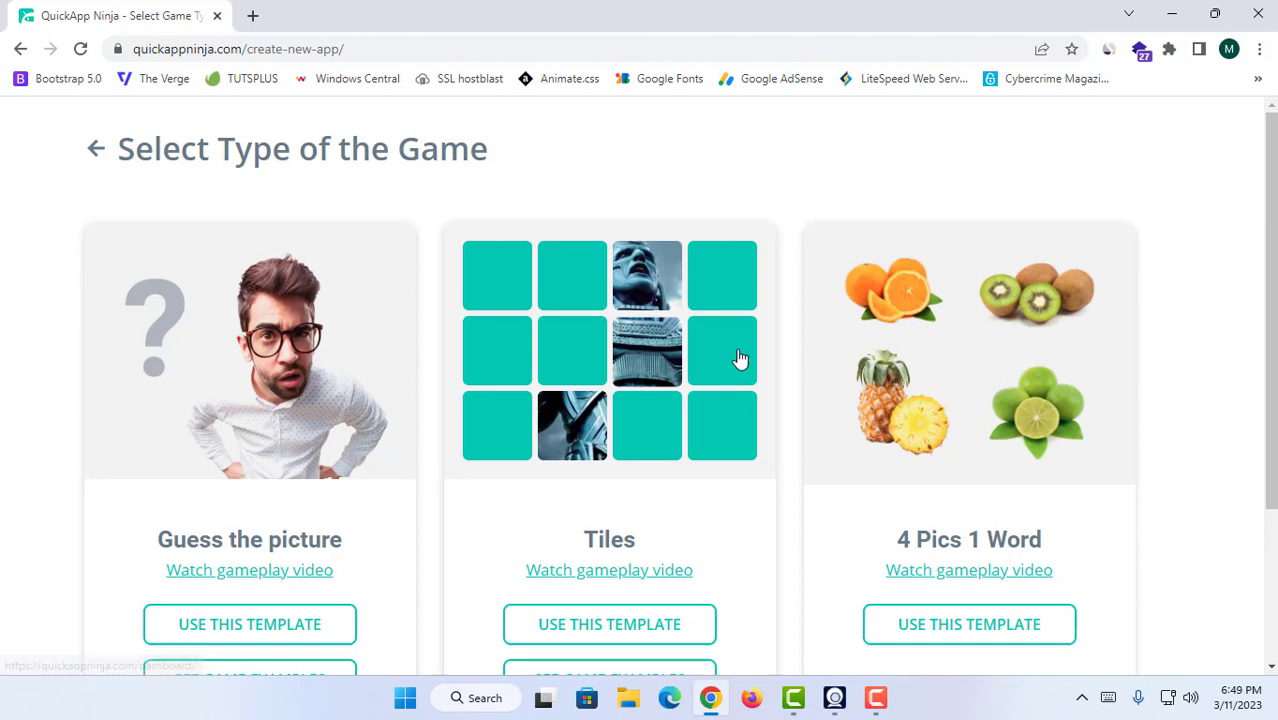
scroll(839, 442, "down", 1)
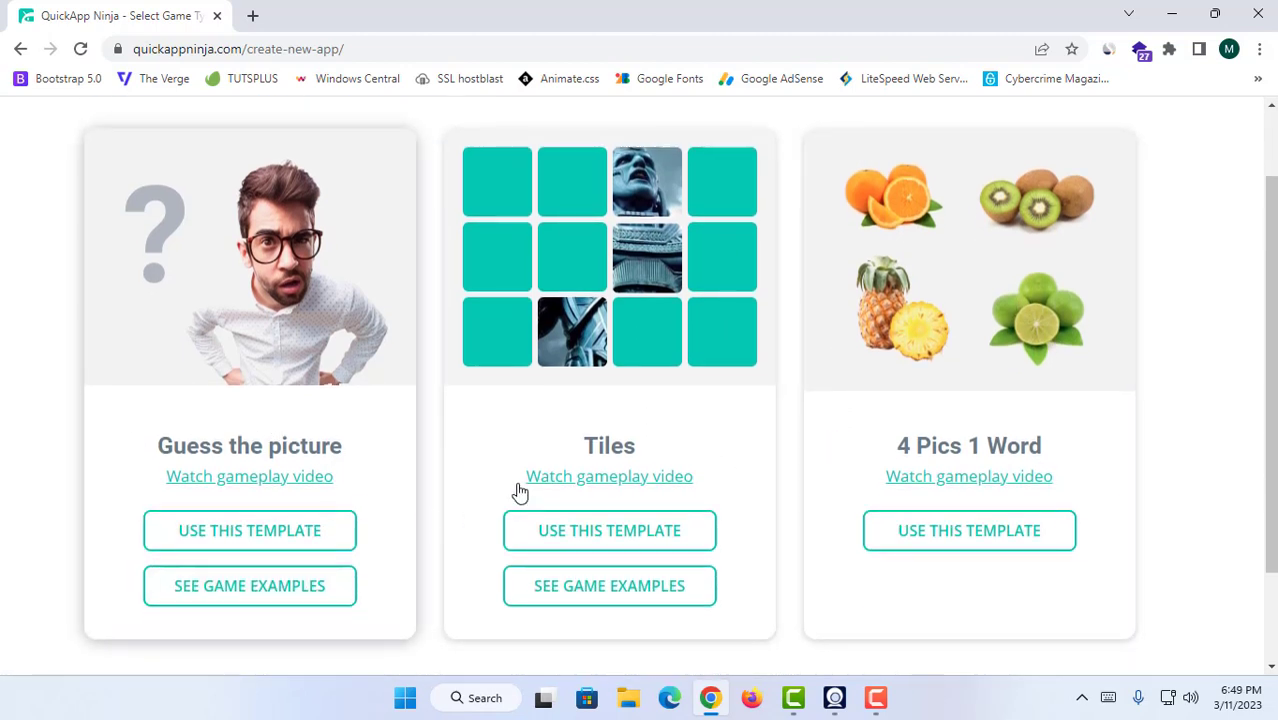
left_click(249, 533)
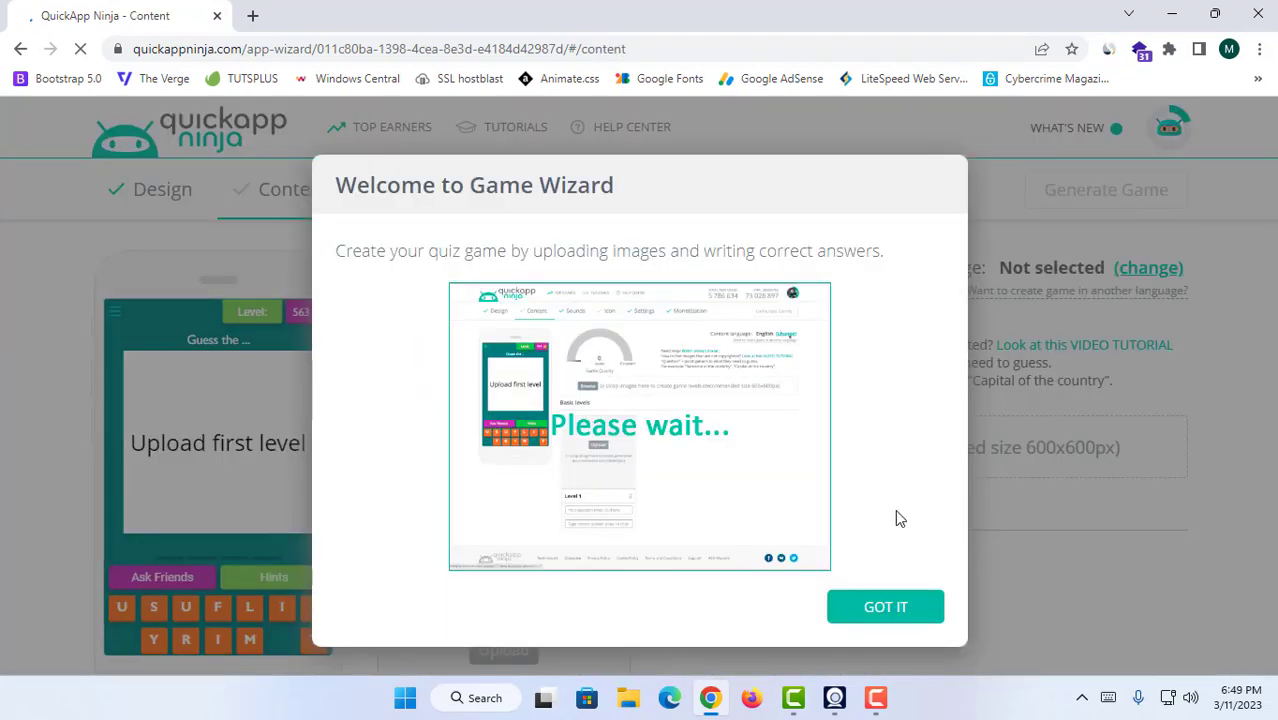
Dismiss the wizard welcome, keep English as content language, and review the empty Content step
left_click(640, 625)
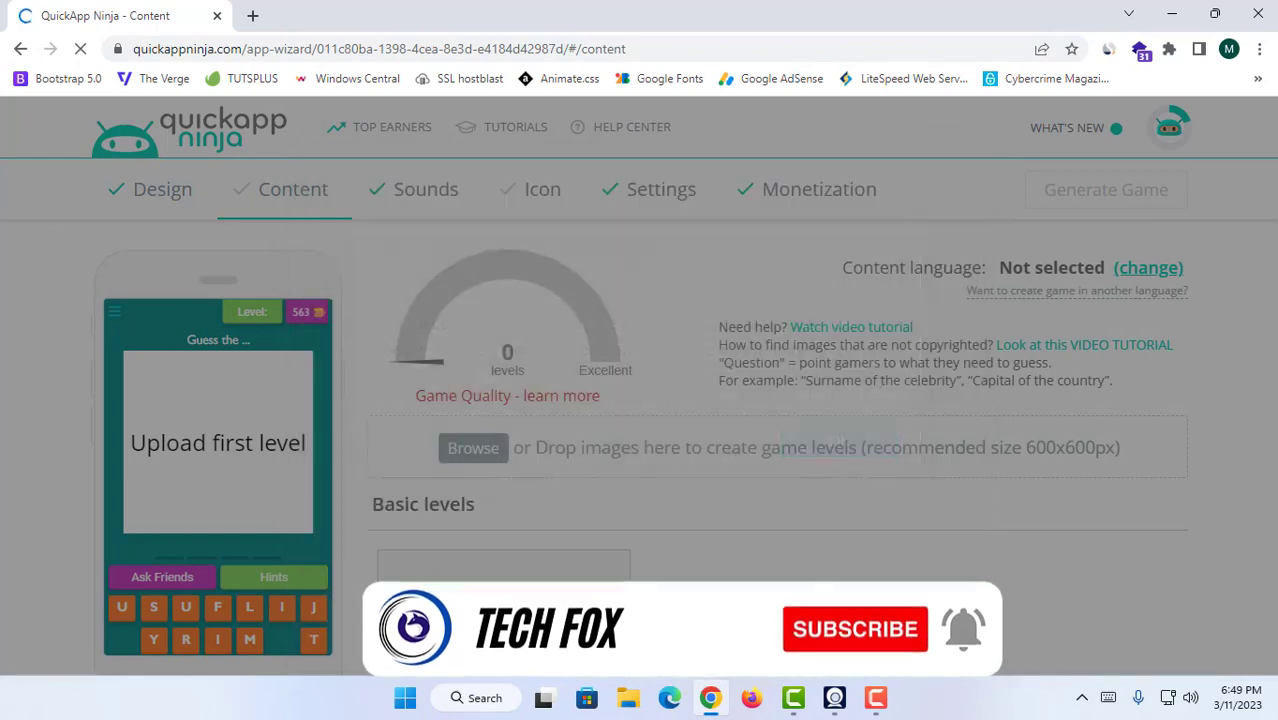
left_click(839, 475)
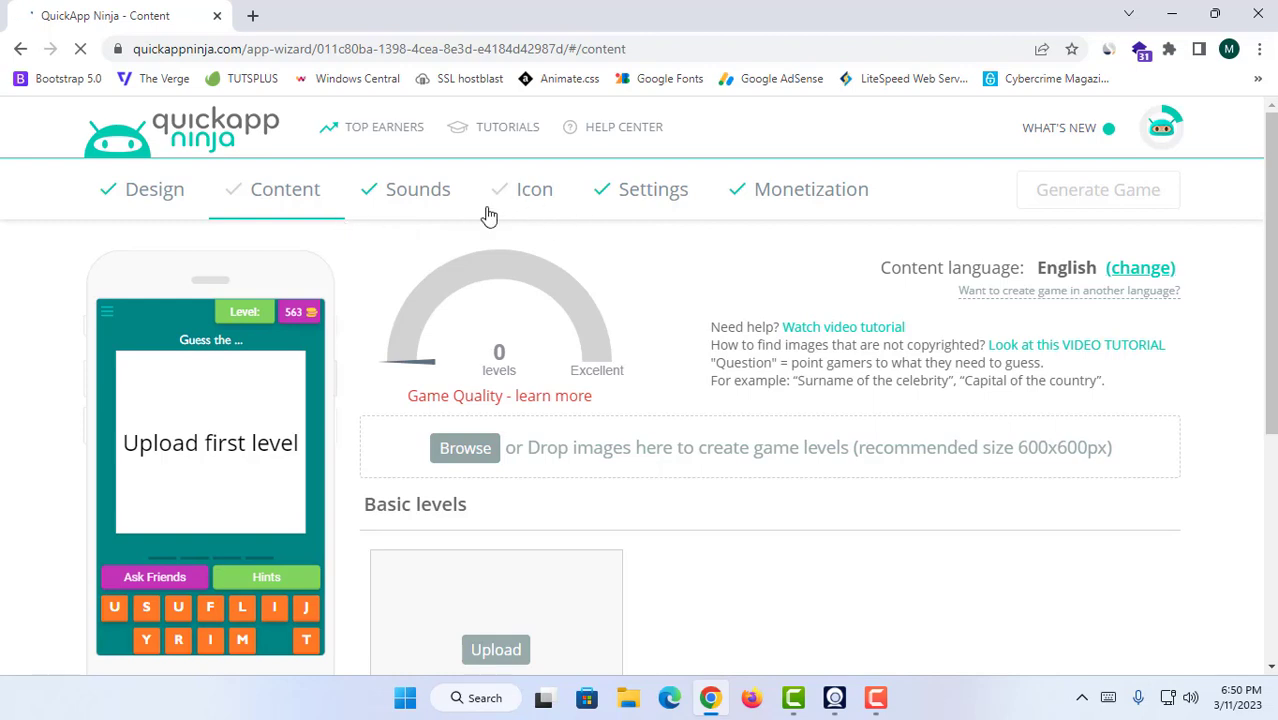
scroll(535, 490, "down", 2)
scroll(490, 415, "down", 2)
scroll(494, 425, "up", 2)
scroll(450, 360, "down", 1)
left_click_drag(402, 288, 545, 288)
left_click(419, 288)
left_click(548, 288)
scroll(546, 289, "down", 2)
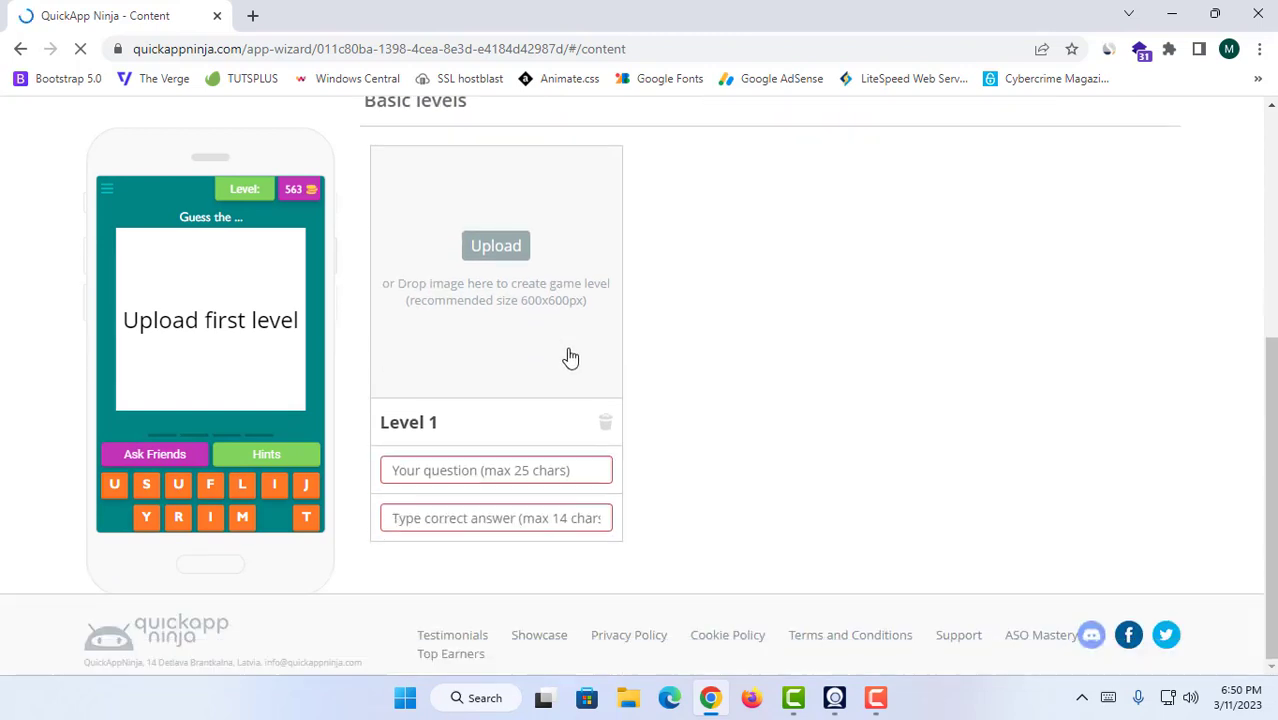
scroll(448, 223, "up", 4)
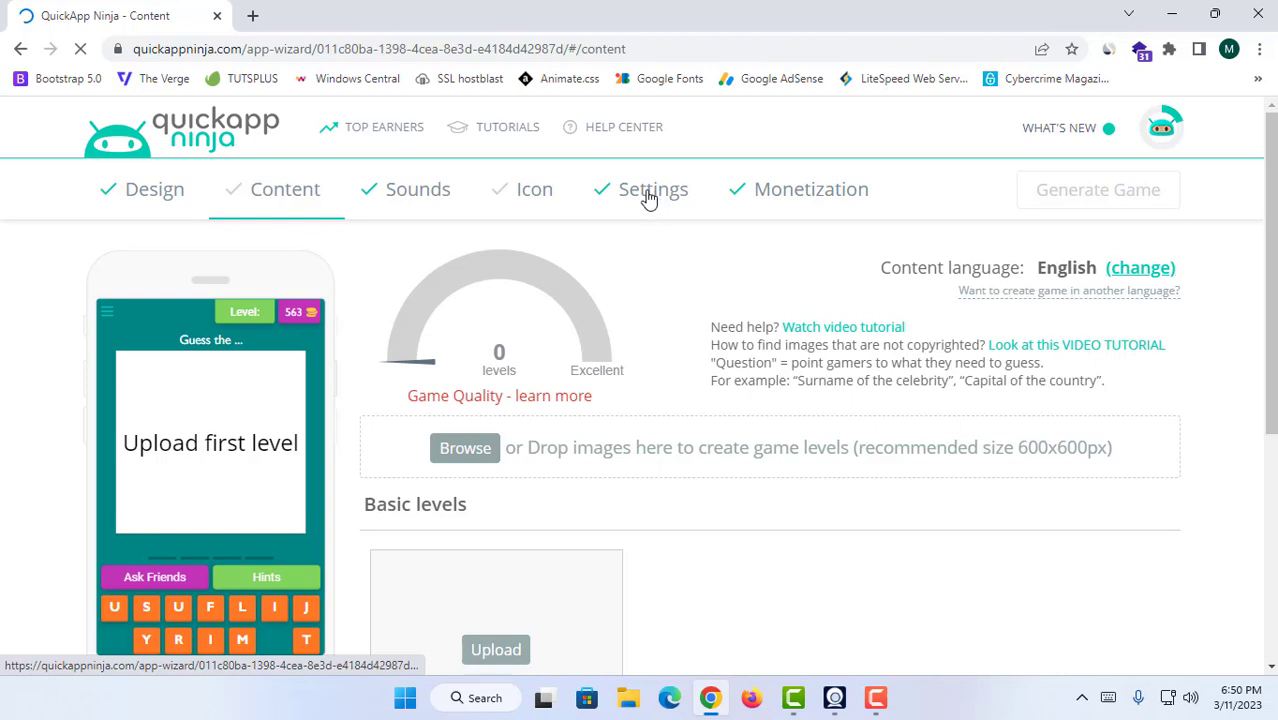
Replace the game name with 'Bird Finding' in Settings and return to Content
left_click(614, 204)
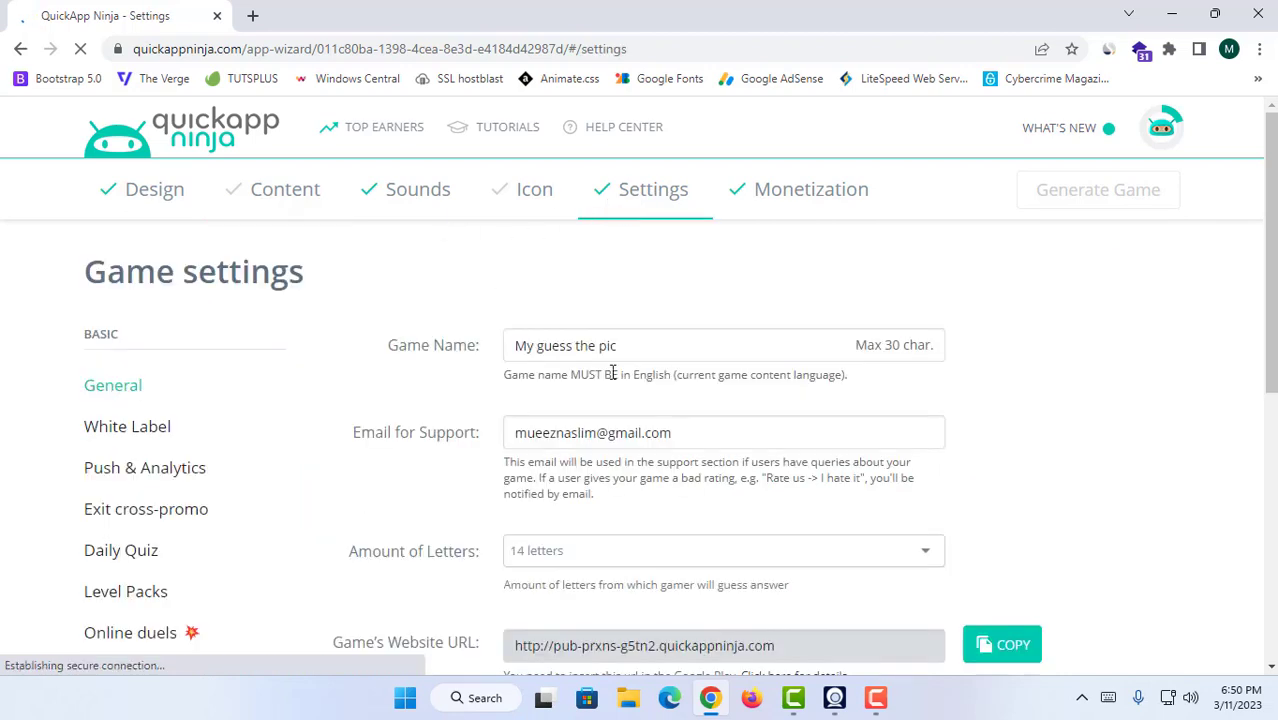
left_click_drag(616, 347, 391, 340)
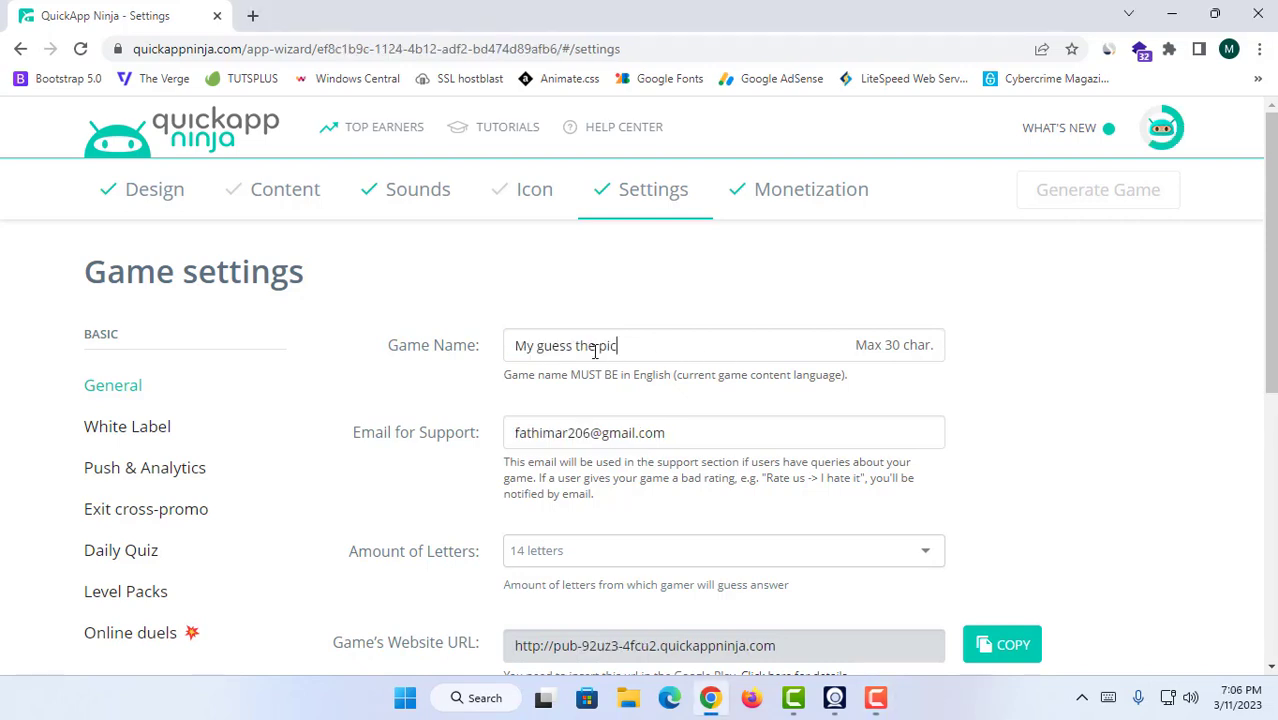
left_click_drag(592, 350, 420, 323)
type("Bird Finding")
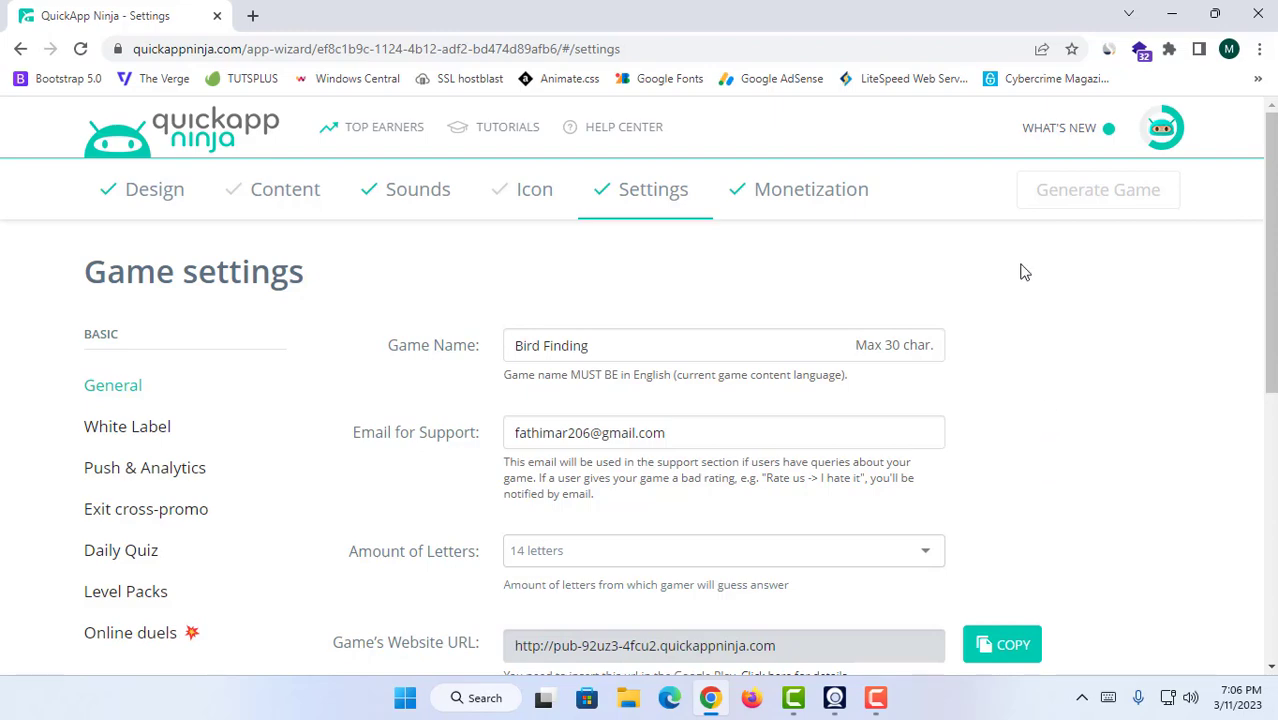
scroll(274, 391, "down", 6)
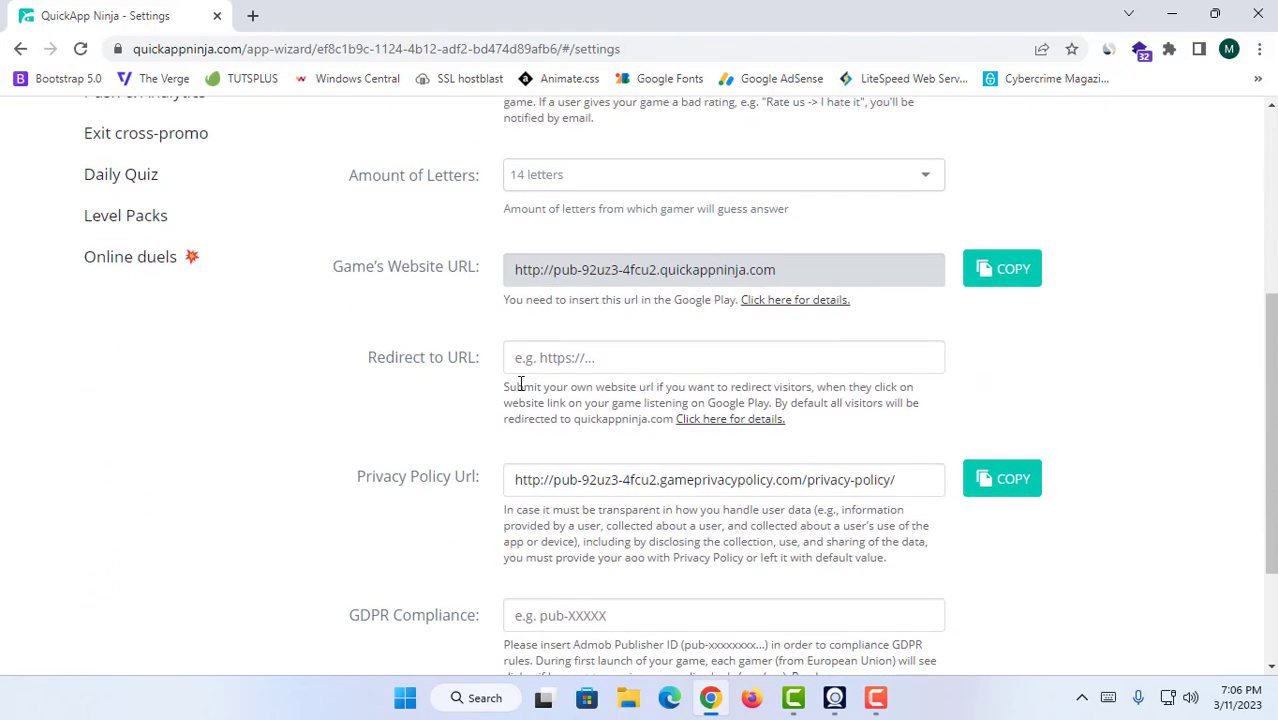
scroll(596, 459, "up", 4)
scroll(470, 256, "up", 2)
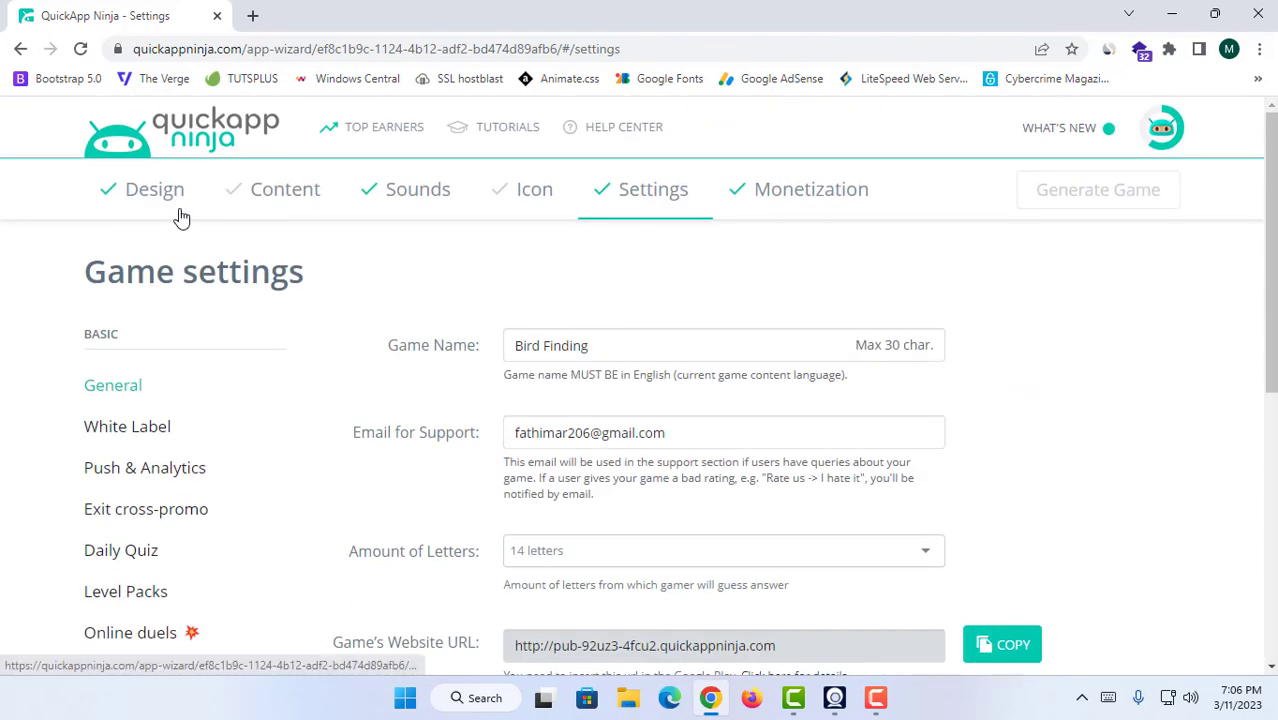
left_click(260, 199)
Upload the Festival-of-Owls-Week owl picture to Level 1, browsing files as large icons
scroll(503, 318, "down", 3)
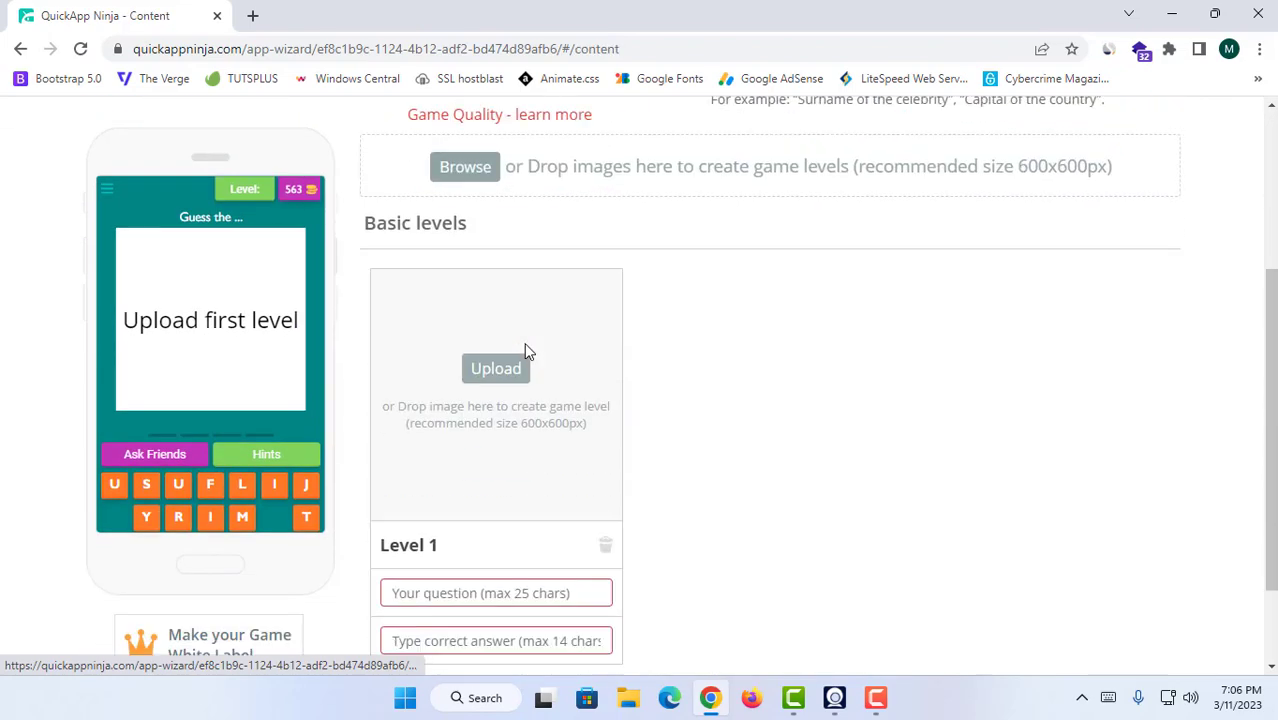
left_click_drag(370, 223, 337, 251)
left_click(337, 251)
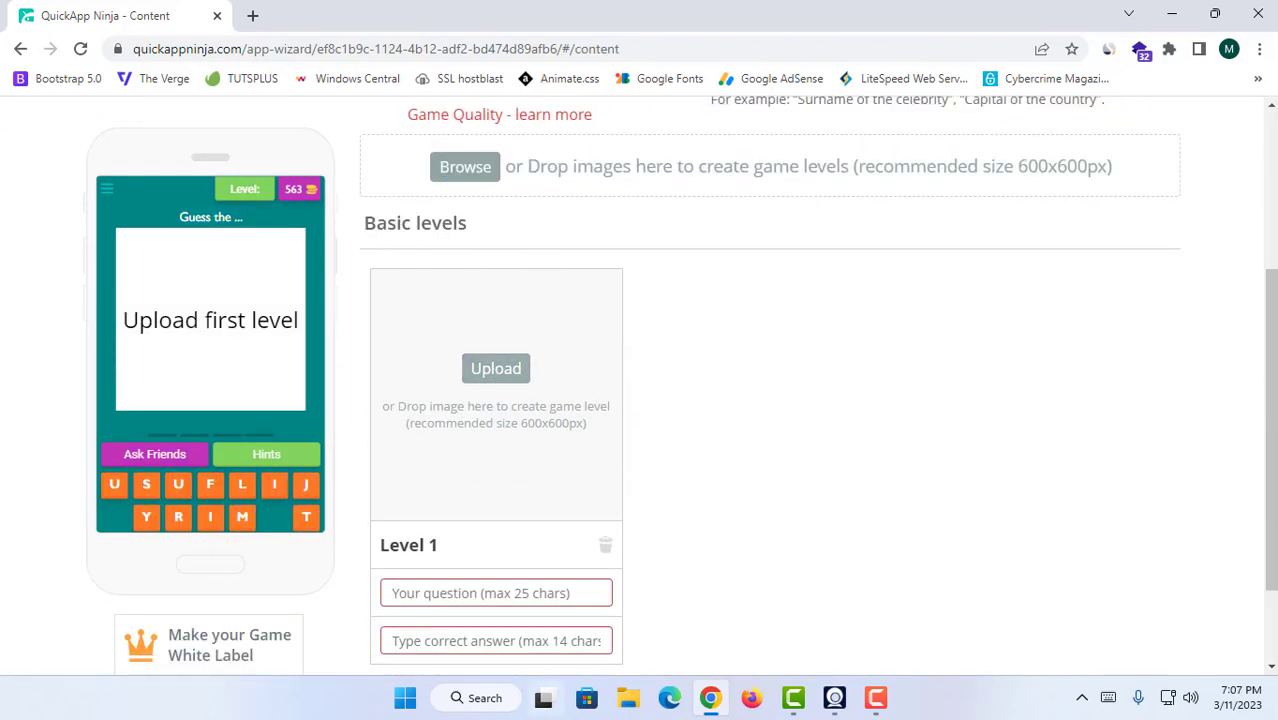
left_click(521, 368)
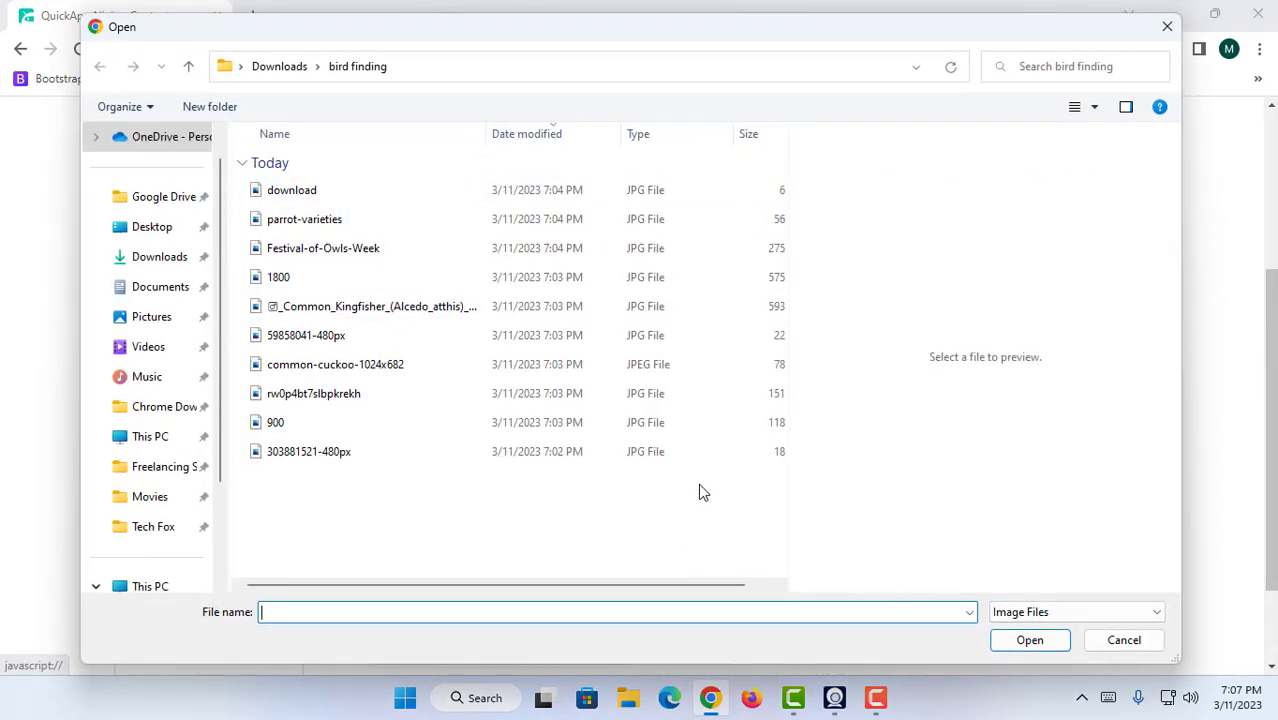
left_click(1096, 110)
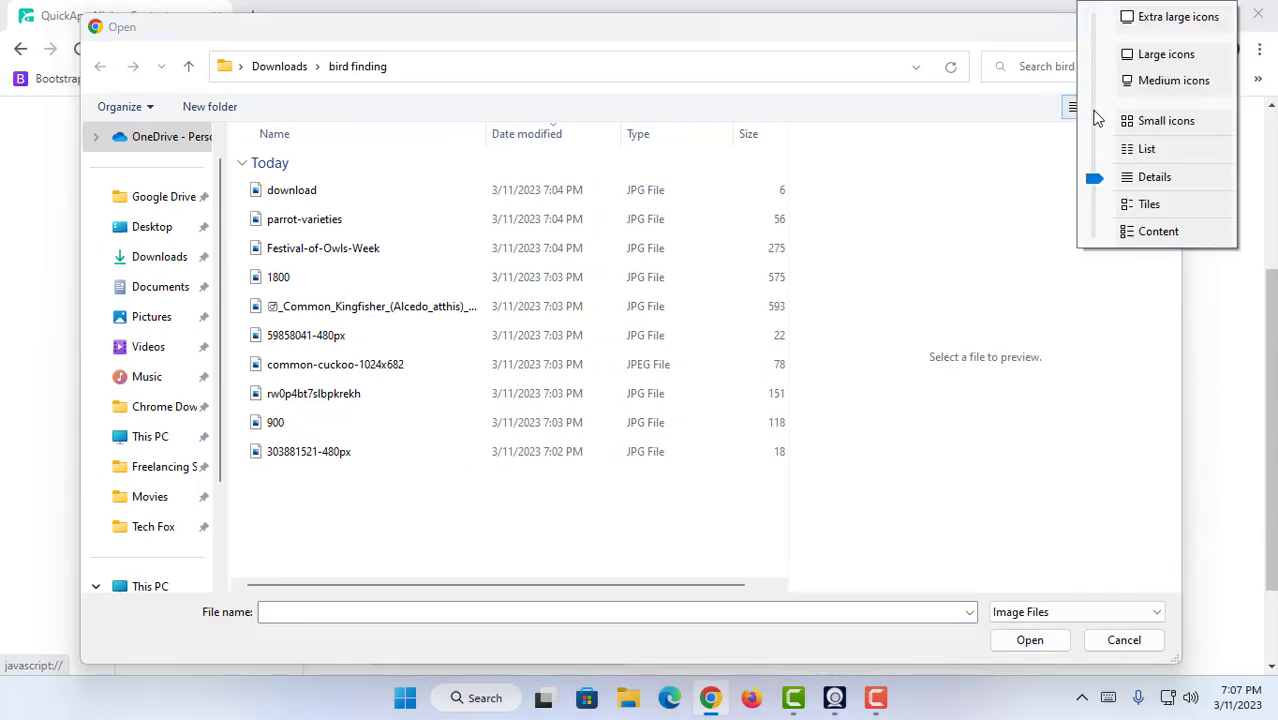
left_click(1163, 55)
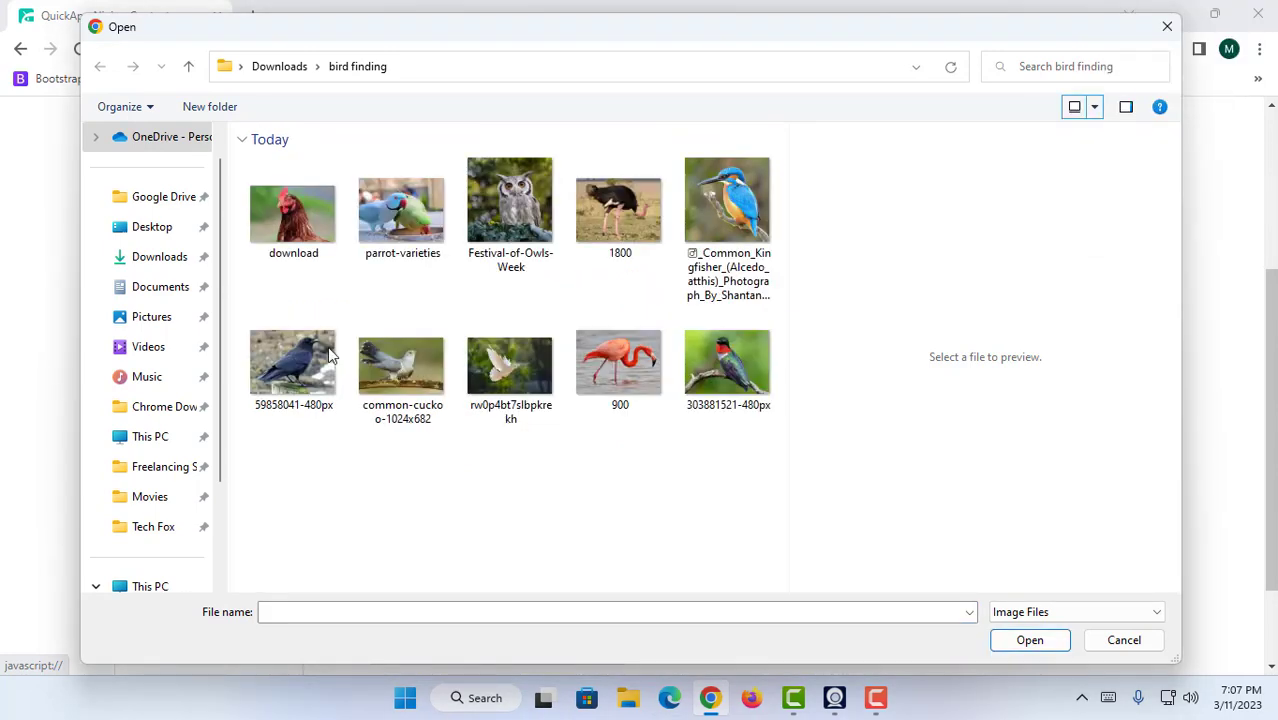
left_click(340, 226)
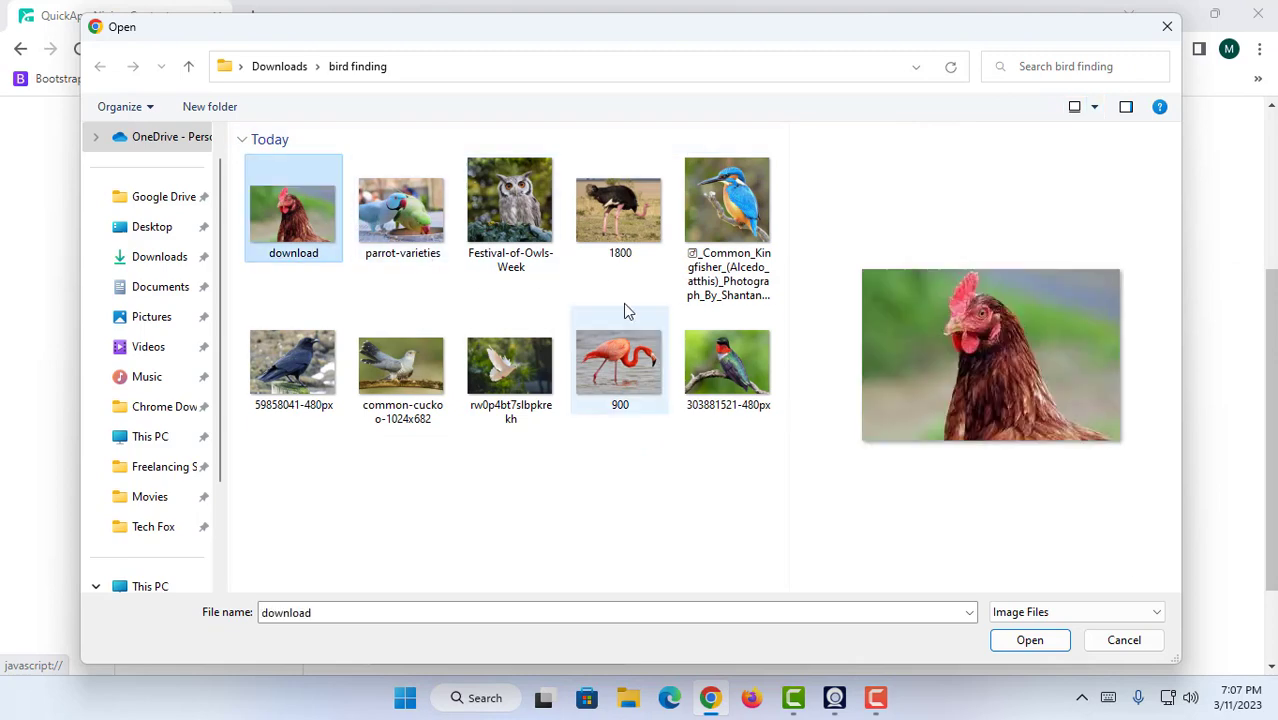
left_click(648, 203)
left_click(509, 200)
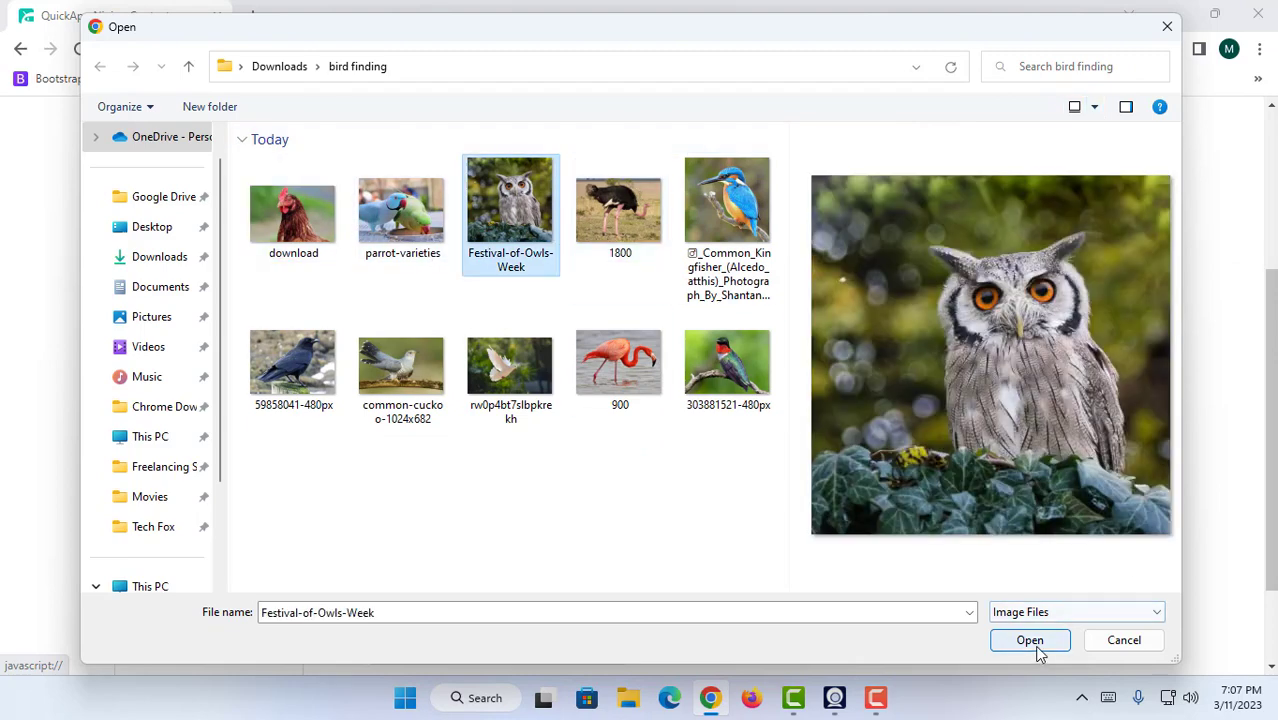
left_click(1037, 648)
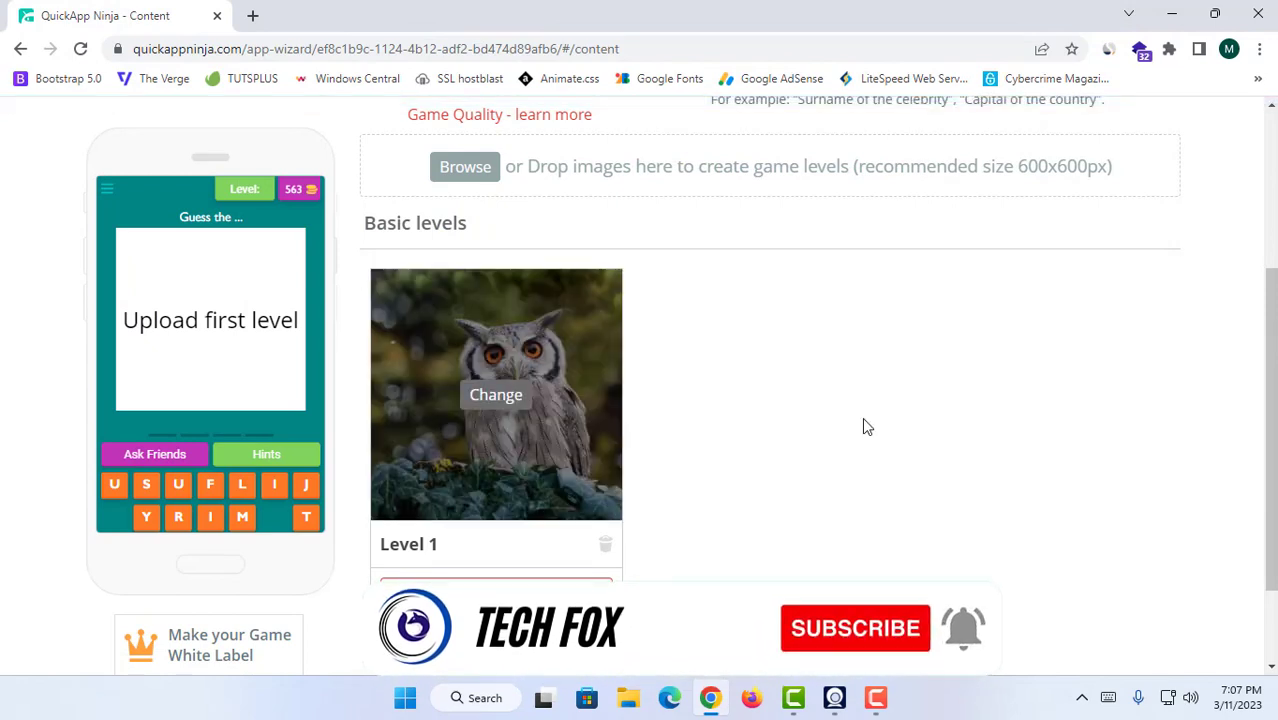
Enter Level 1's question 'Name The Bird ?' and answer 'OWL'
scroll(505, 527, "down", 1)
left_click(505, 496)
type("Name The Bird")
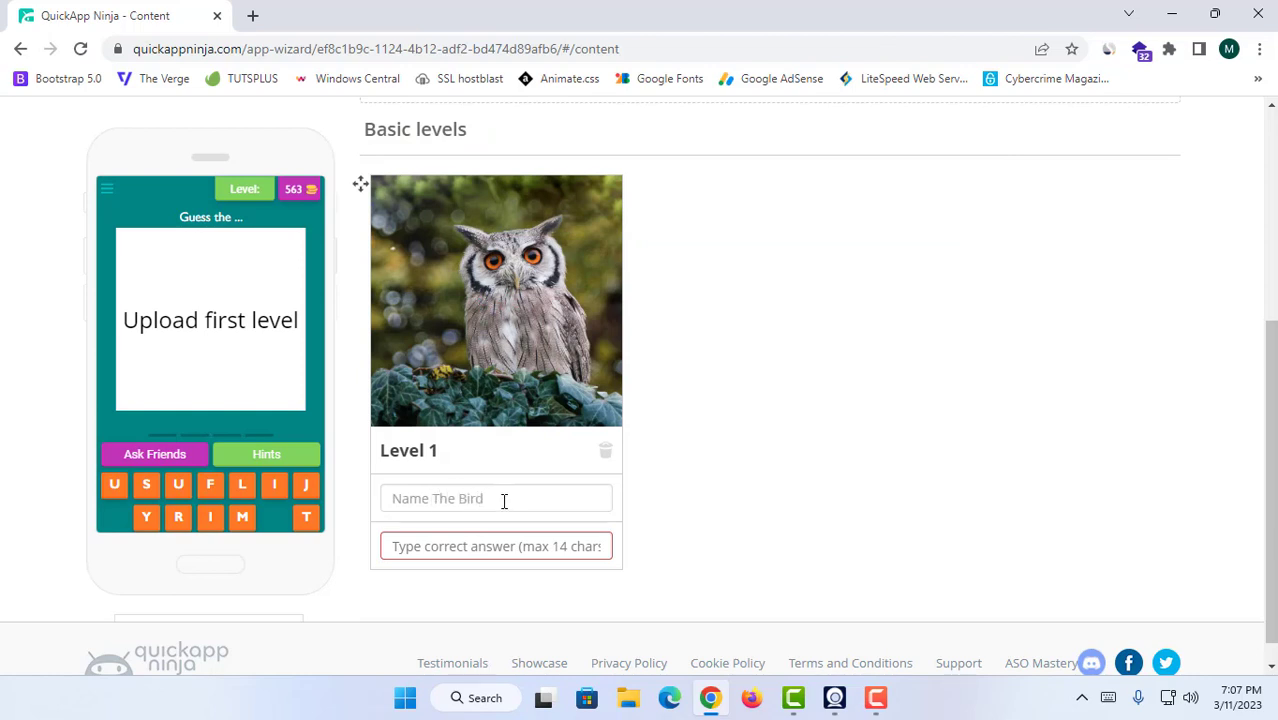
left_click(490, 545)
type("OWL")
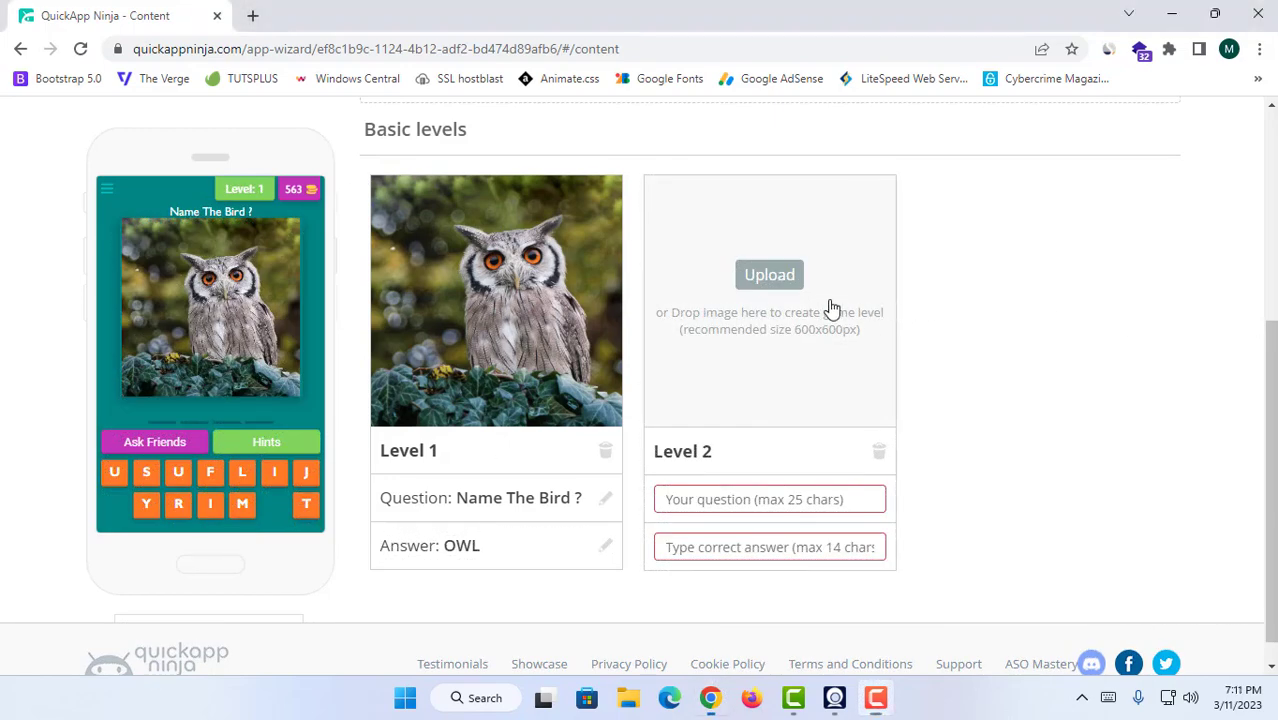
Upload the parrot-varieties picture to Level 2
left_click(762, 264)
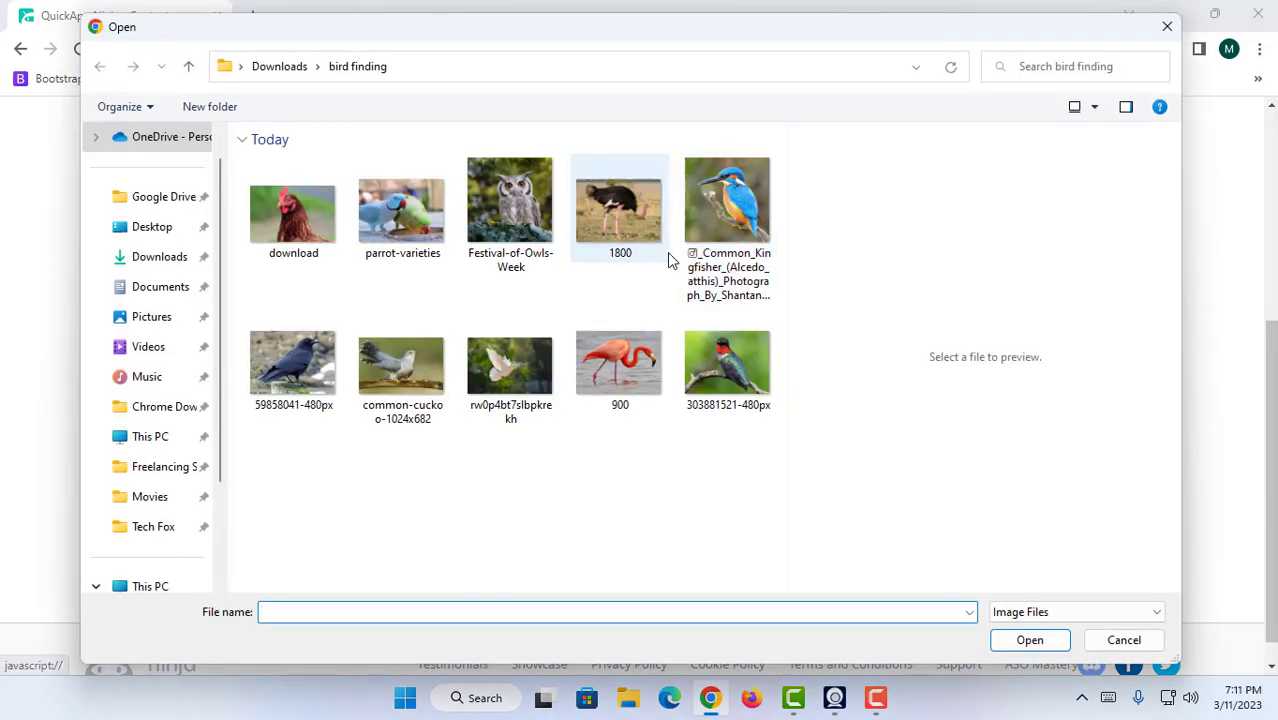
left_click(398, 220)
left_click(1058, 645)
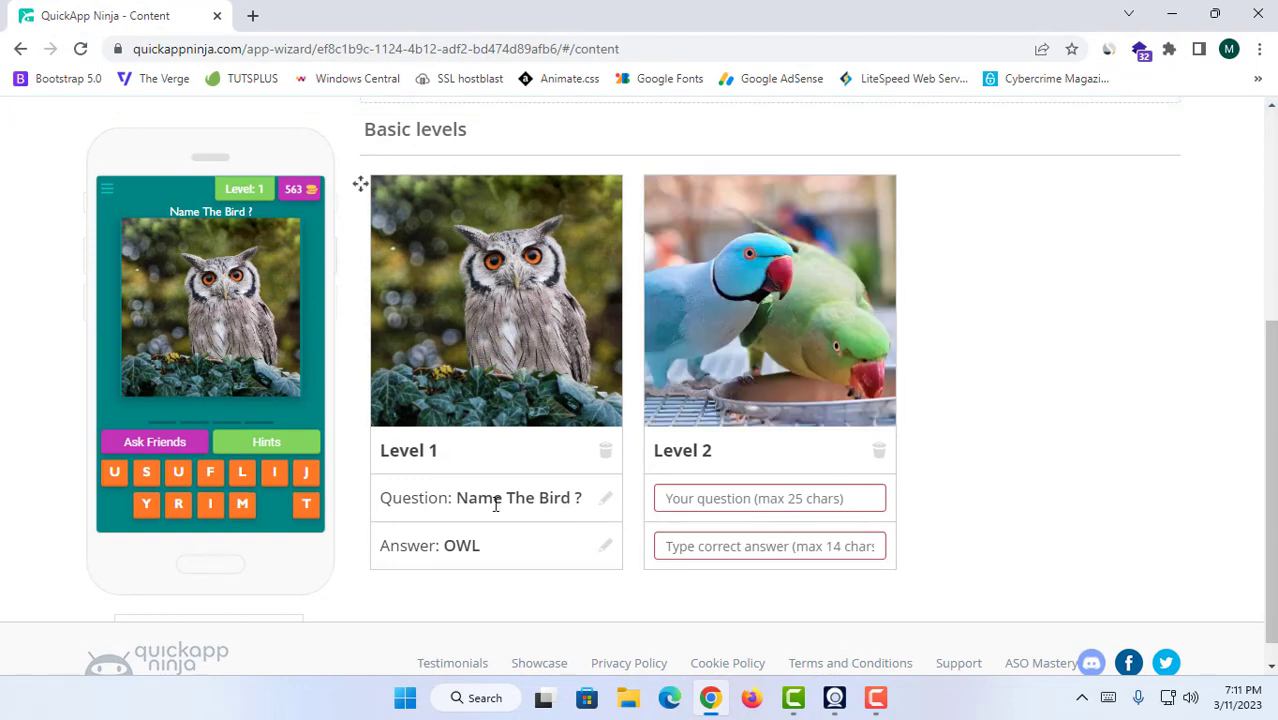
Give Level 2 the reused question 'Name The Bird ?' and the answer 'PARROT'
left_click_drag(459, 507, 790, 500)
key("ctrl+c")
left_click(790, 545)
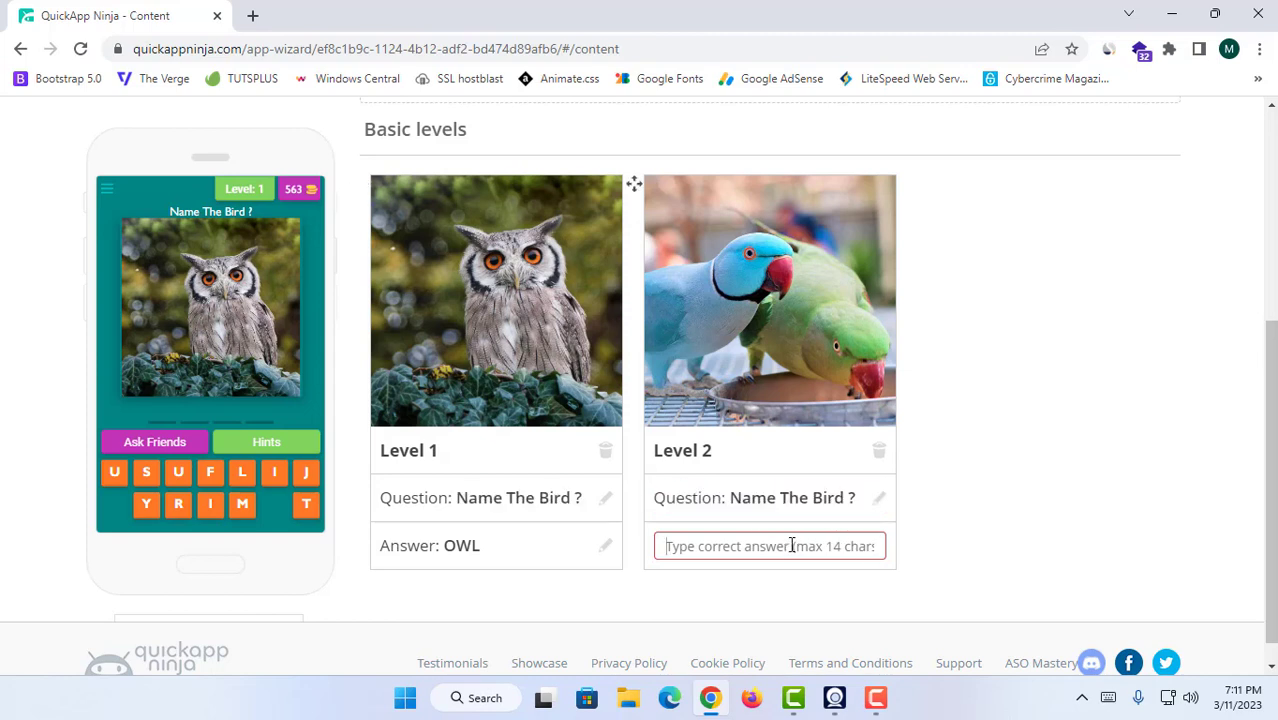
type("pa")
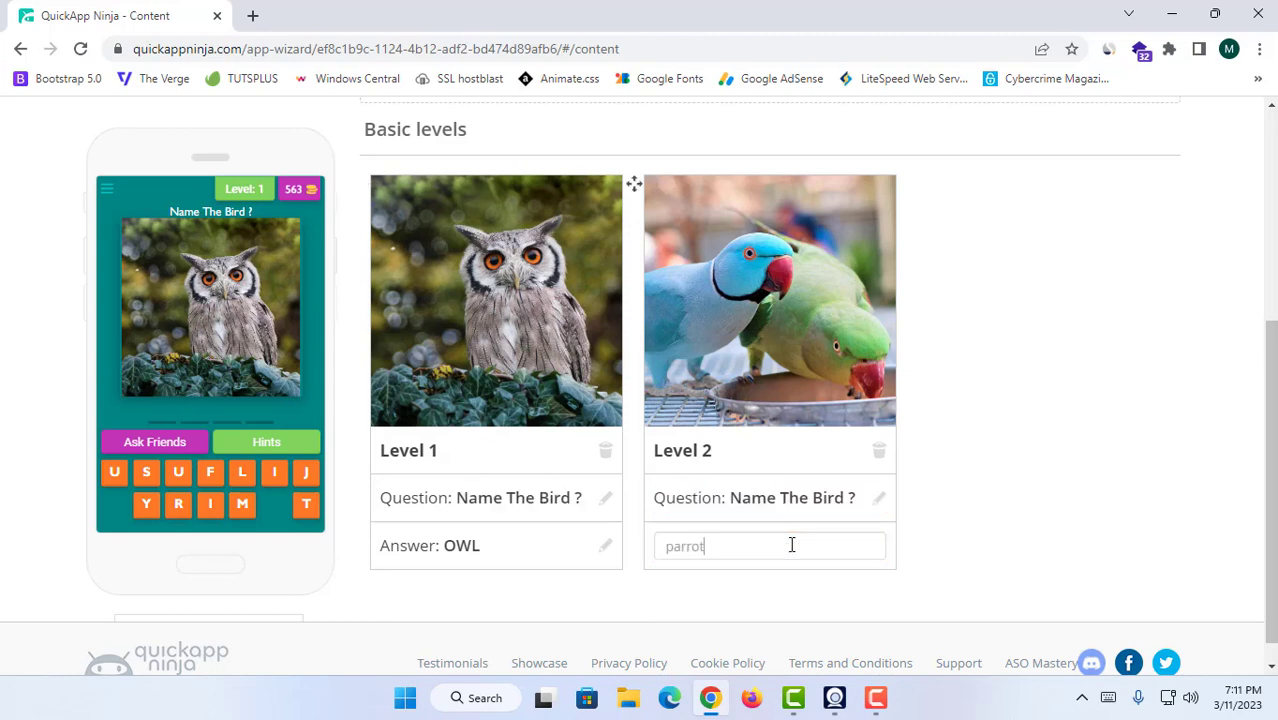
type("rrot")
key("Return")
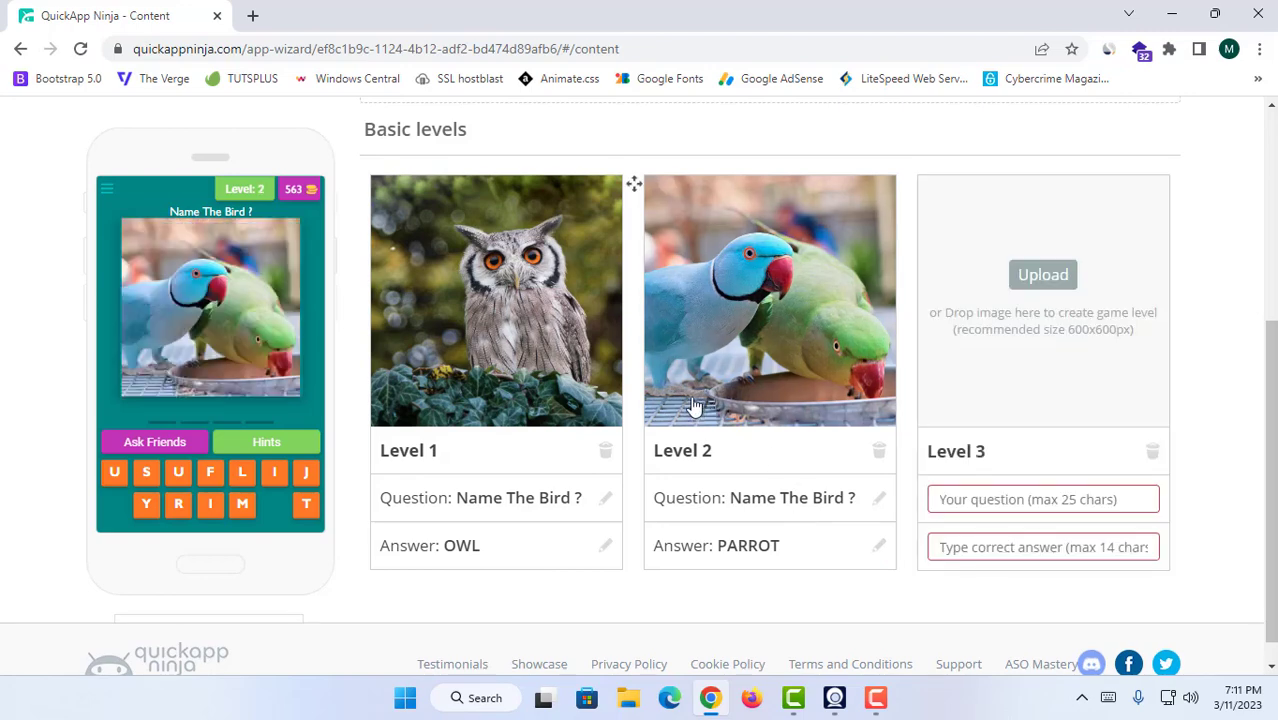
left_click(1030, 274)
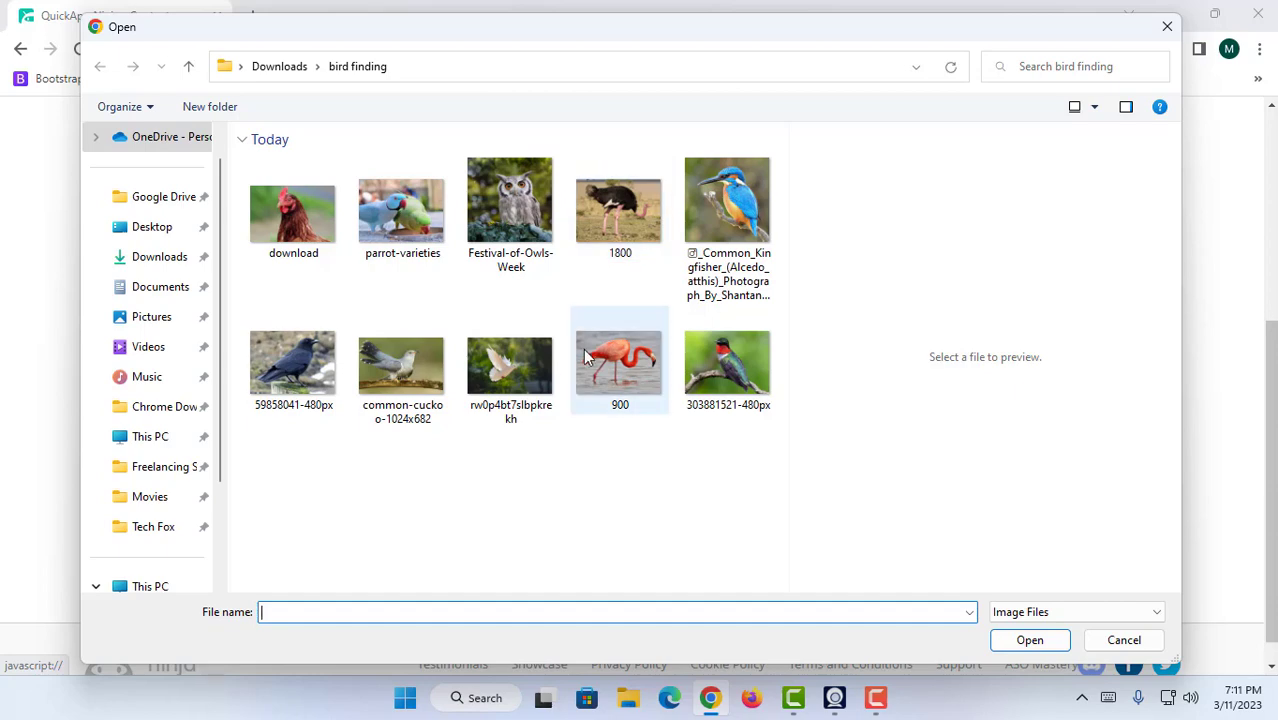
Upload the crow picture to Level 3 with question 'Name The Bird ?' and answer 'CROW'
left_click(338, 362)
left_click(1030, 640)
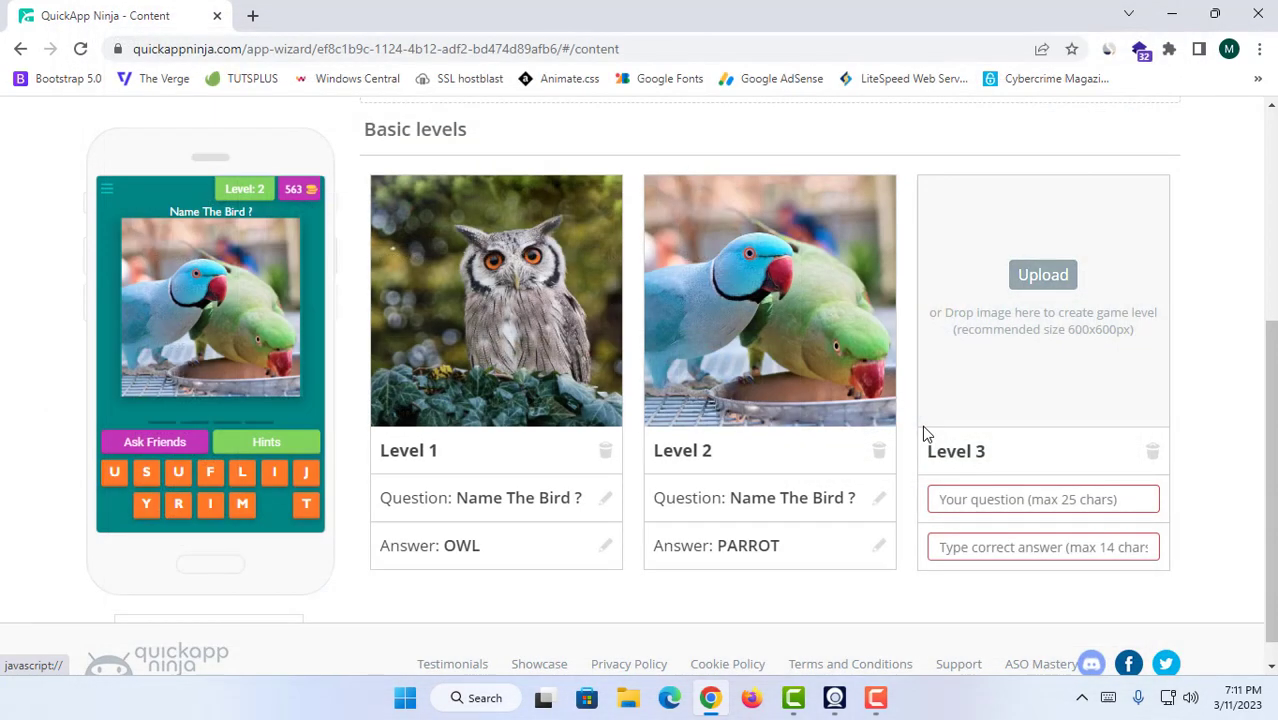
left_click_drag(855, 497, 740, 502)
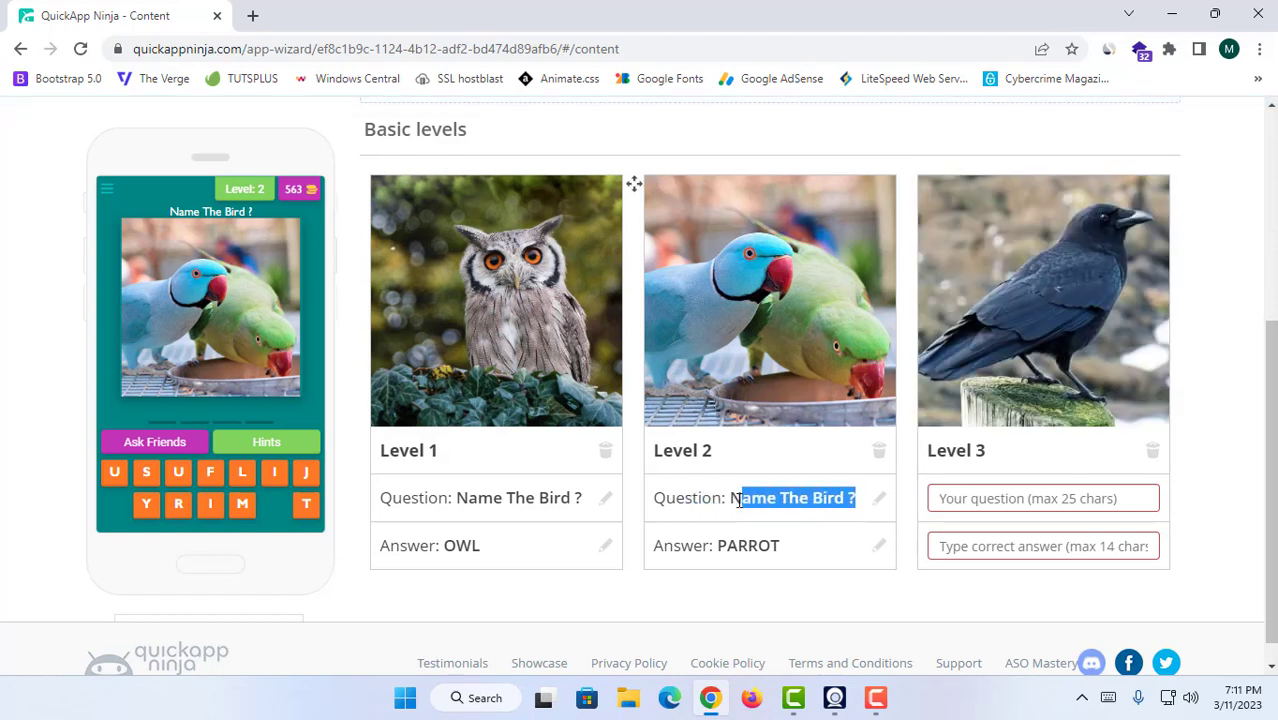
left_click(967, 500)
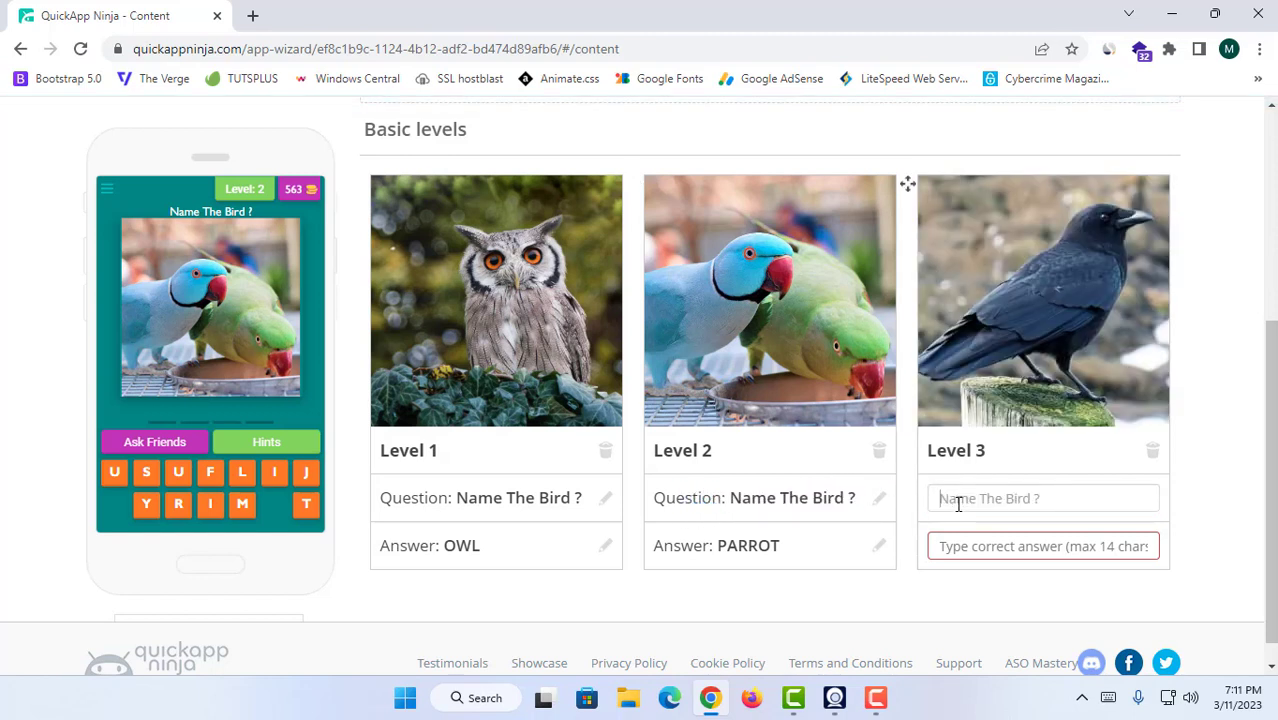
key("ctrl+v")
key("Return")
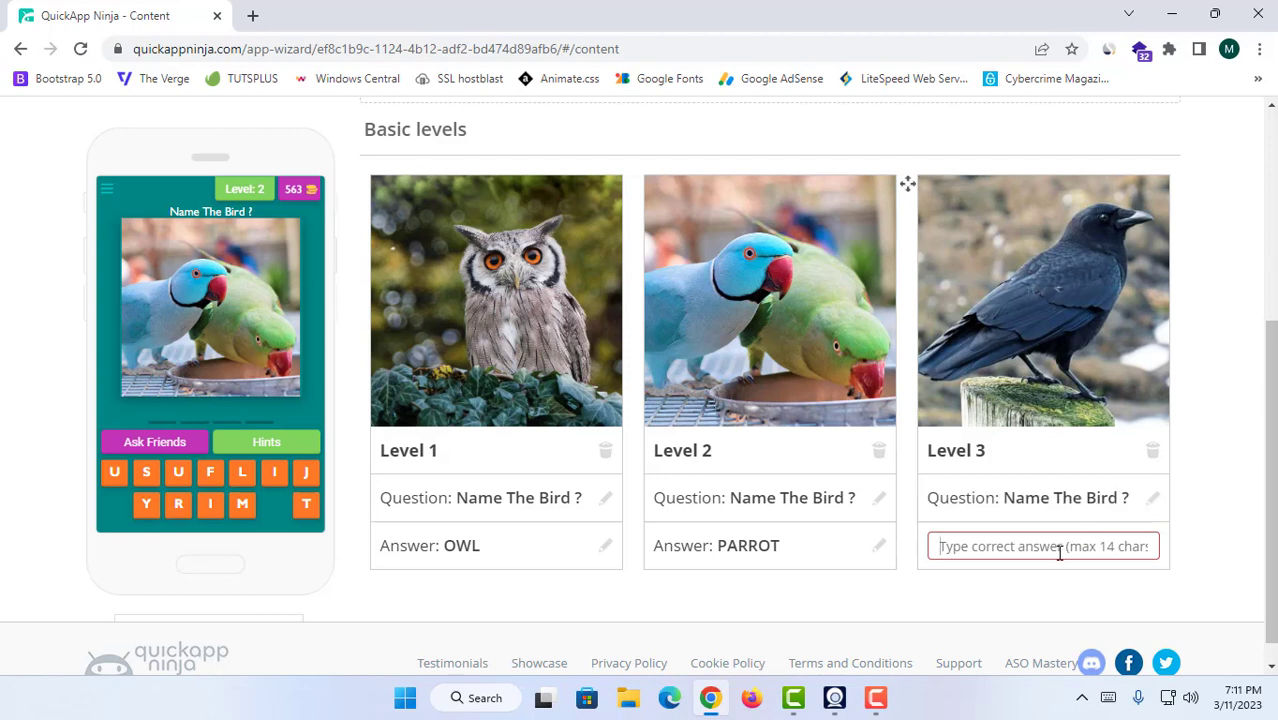
type("Cr")
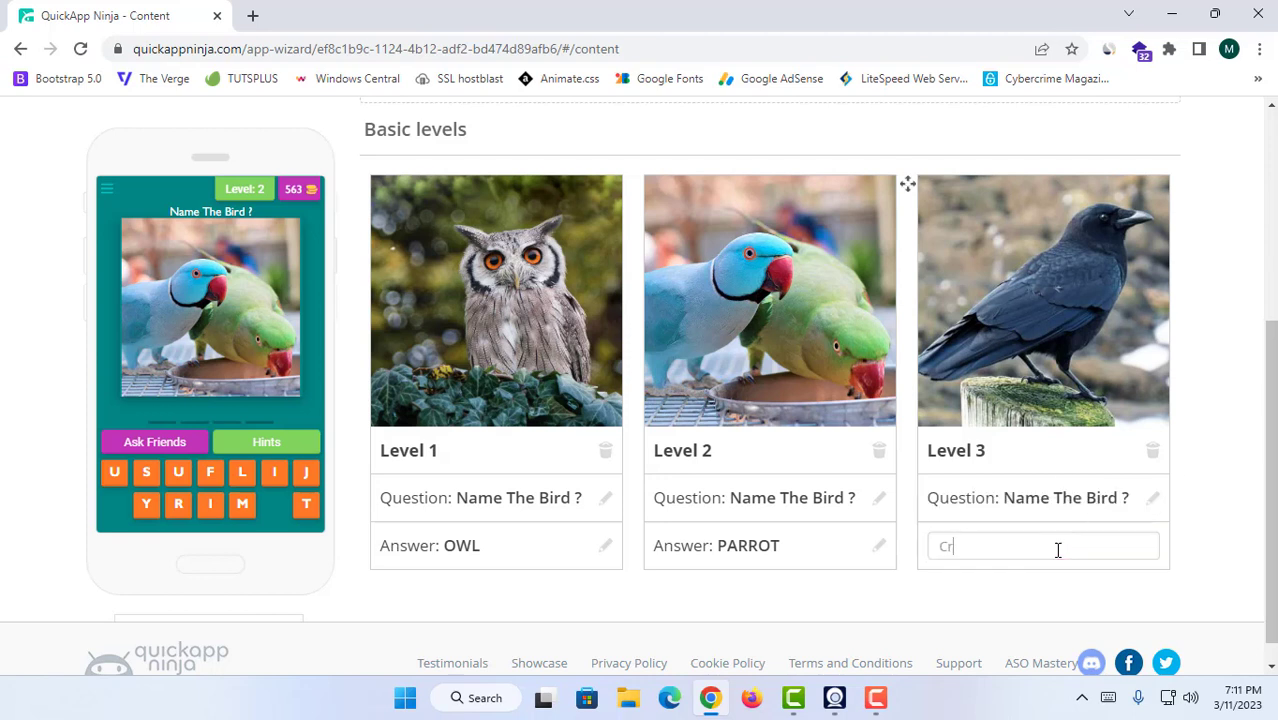
type("ow")
key("Return")
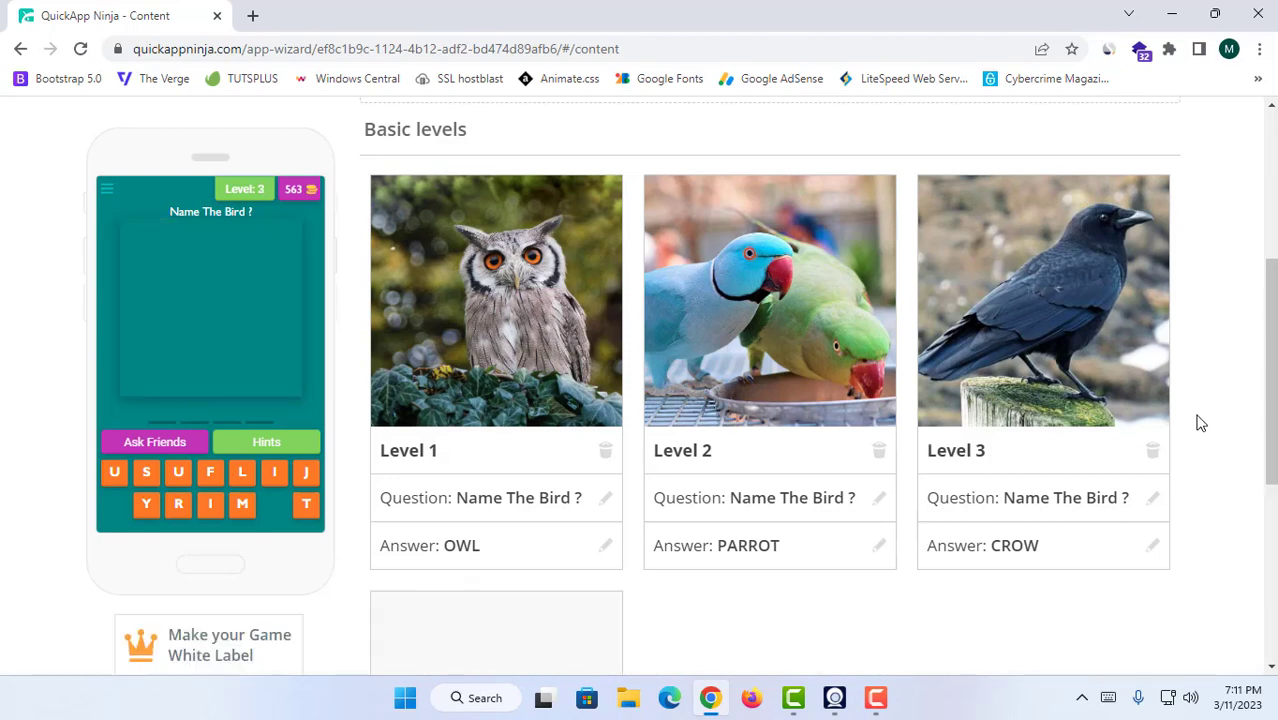
scroll(1150, 400, "down", 3)
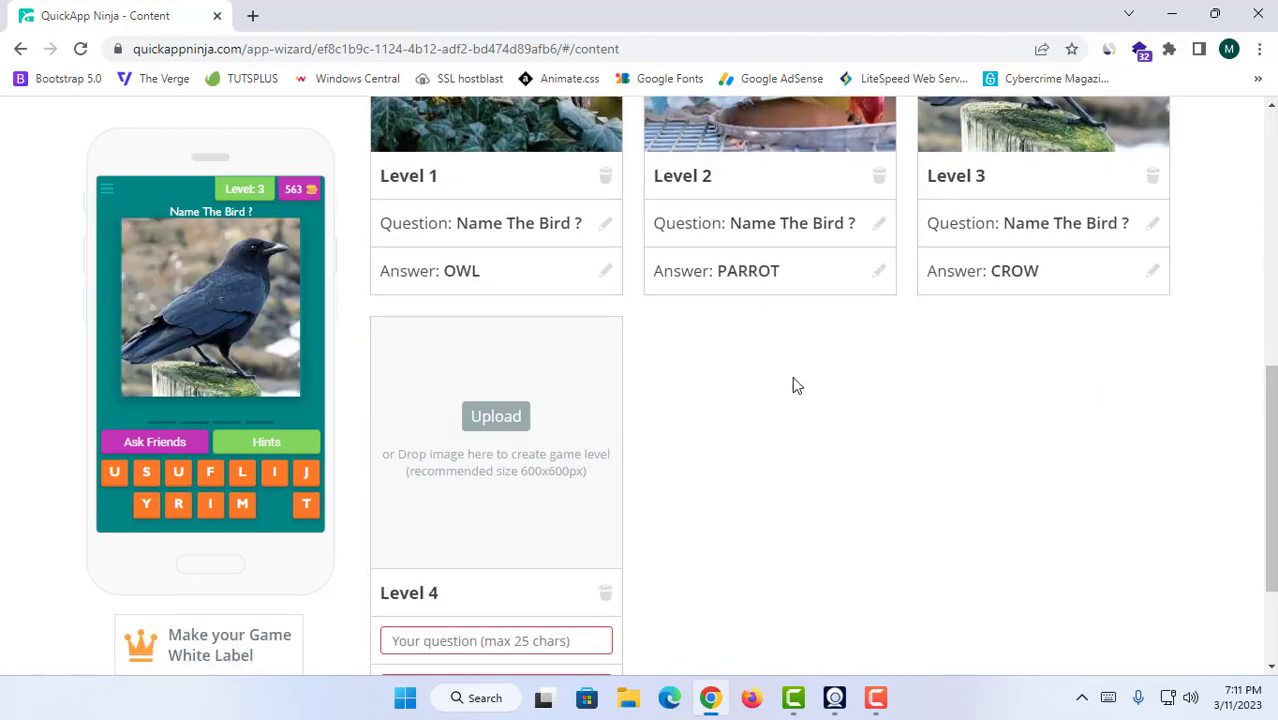
scroll(793, 385, "up", 6)
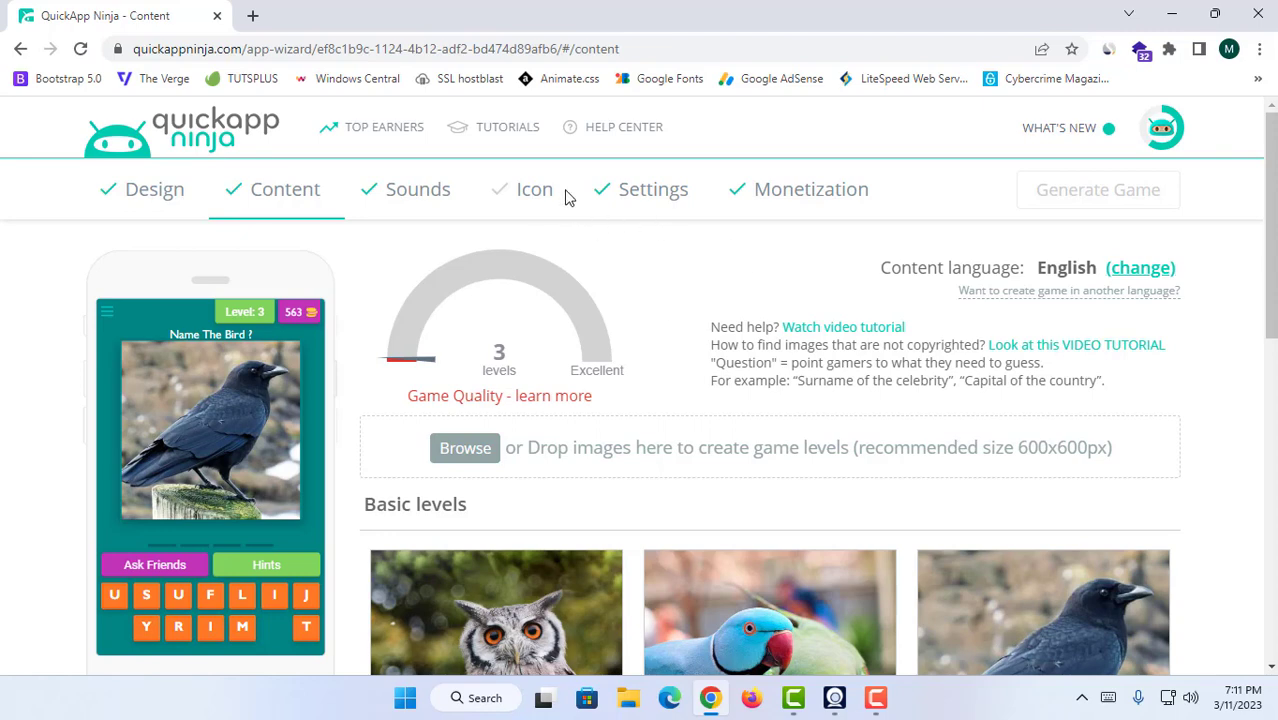
On the Game Icon page, try the question-mark checkerboard, black square and custom upload options
left_click(524, 199)
scroll(300, 428, "down", 4)
scroll(320, 422, "up", 1)
scroll(340, 418, "down", 2)
scroll(250, 390, "up", 2)
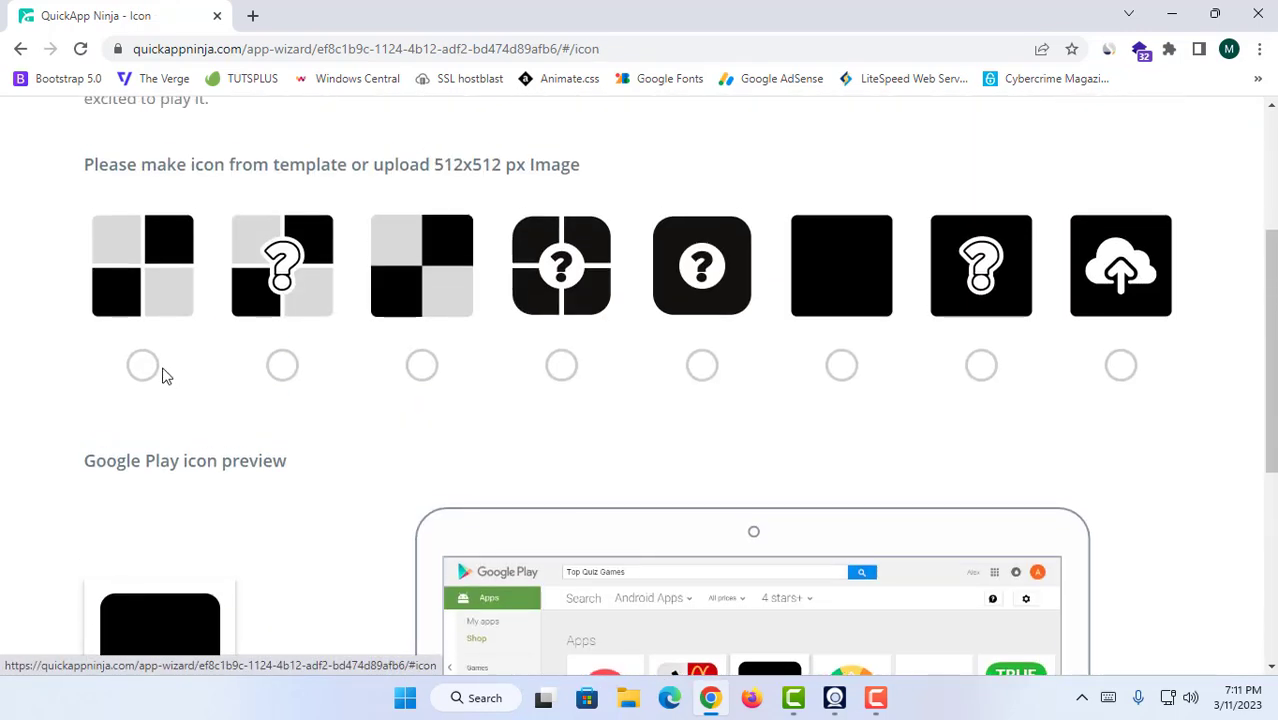
left_click(284, 365)
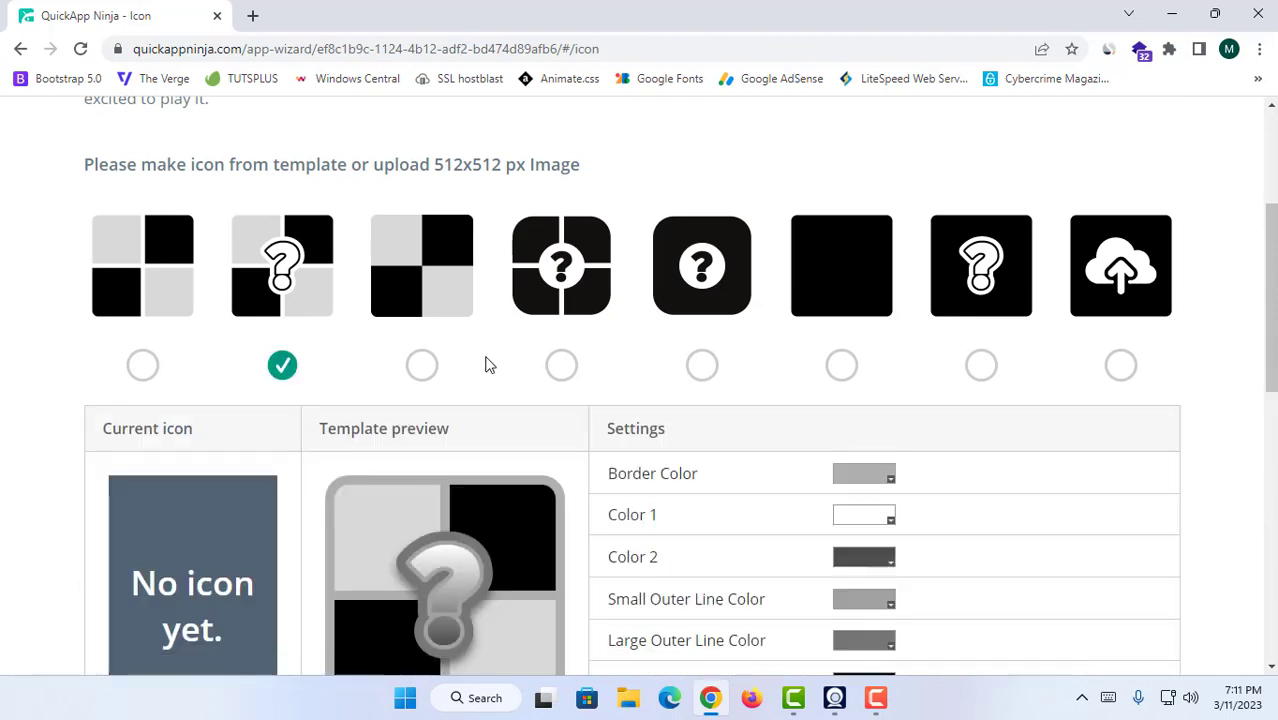
left_click(843, 367)
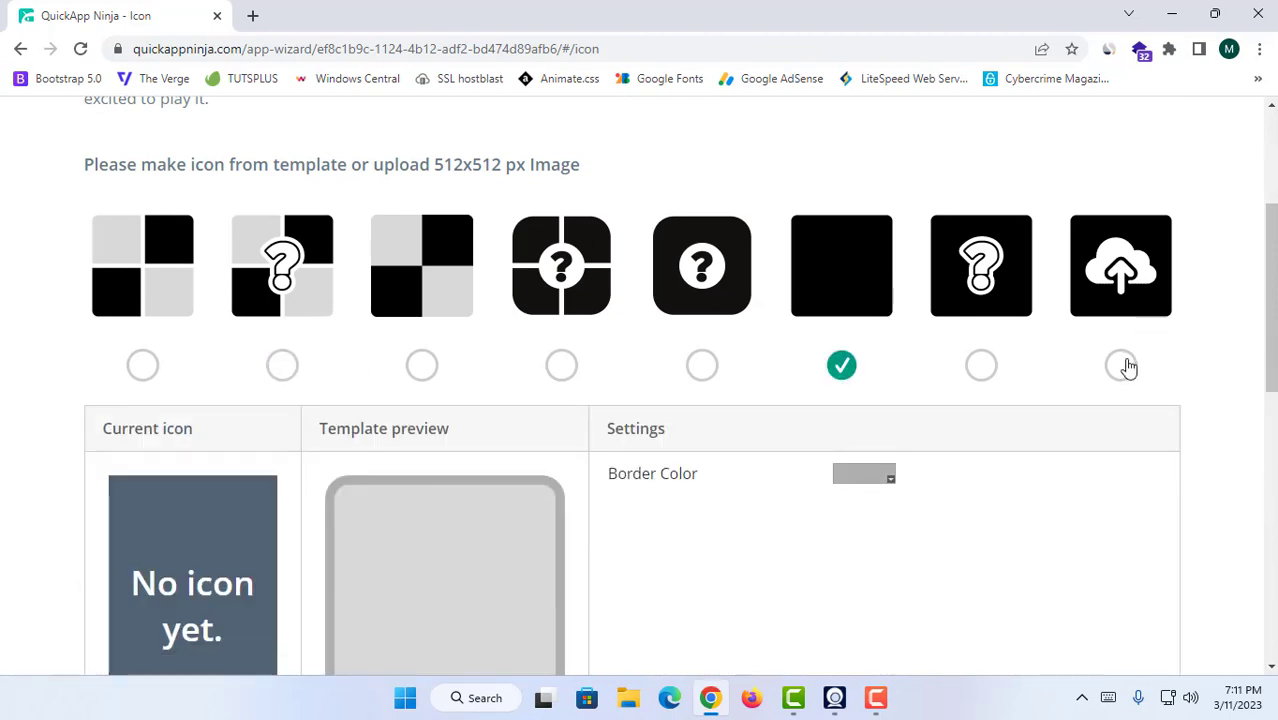
left_click(1126, 367)
Settle on the first template, the plain grey and black checkerboard, as the icon
left_click(288, 300)
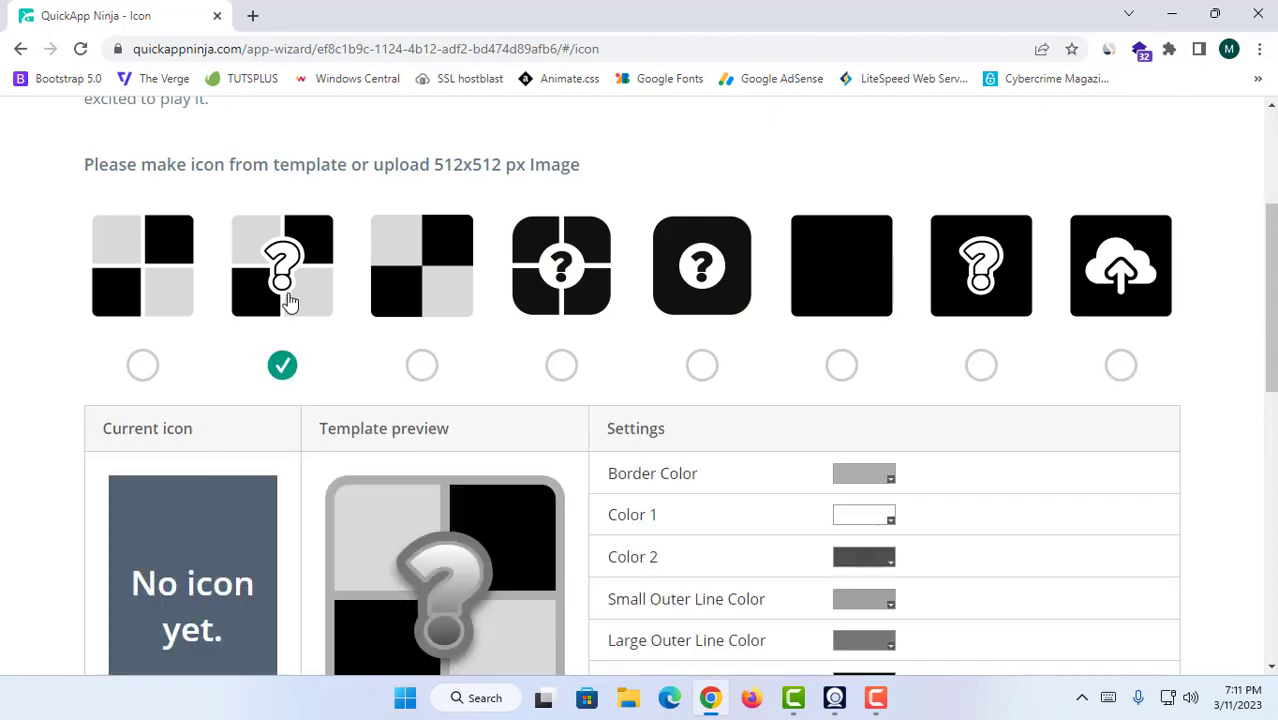
scroll(328, 300, "down", 3)
scroll(330, 305, "up", 2)
scroll(396, 368, "down", 5)
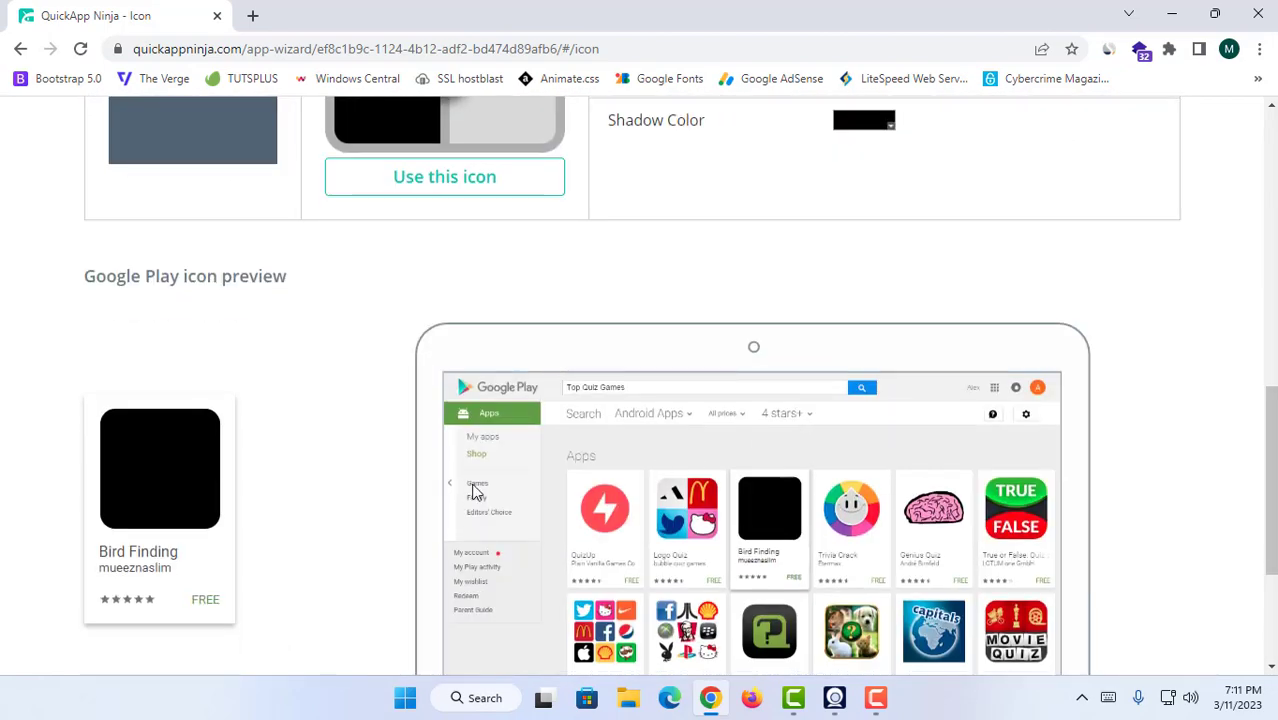
scroll(238, 474, "up", 4)
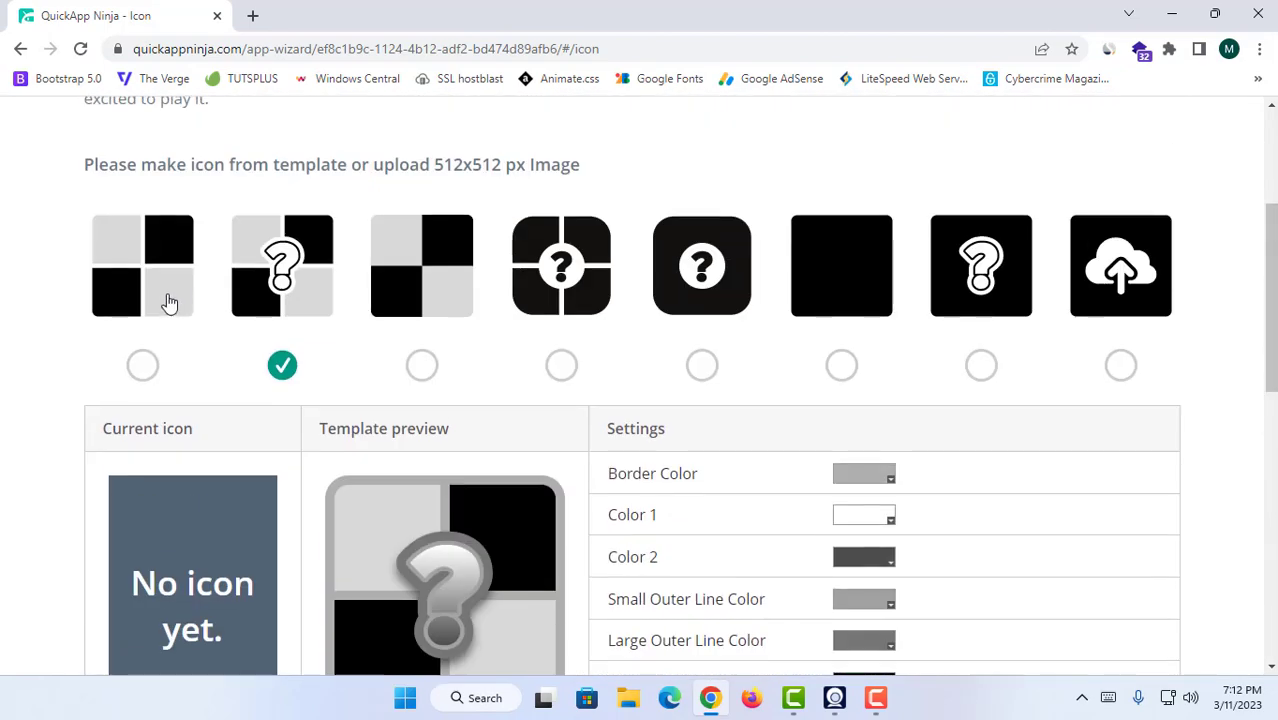
left_click(166, 302)
scroll(356, 314, "up", 3)
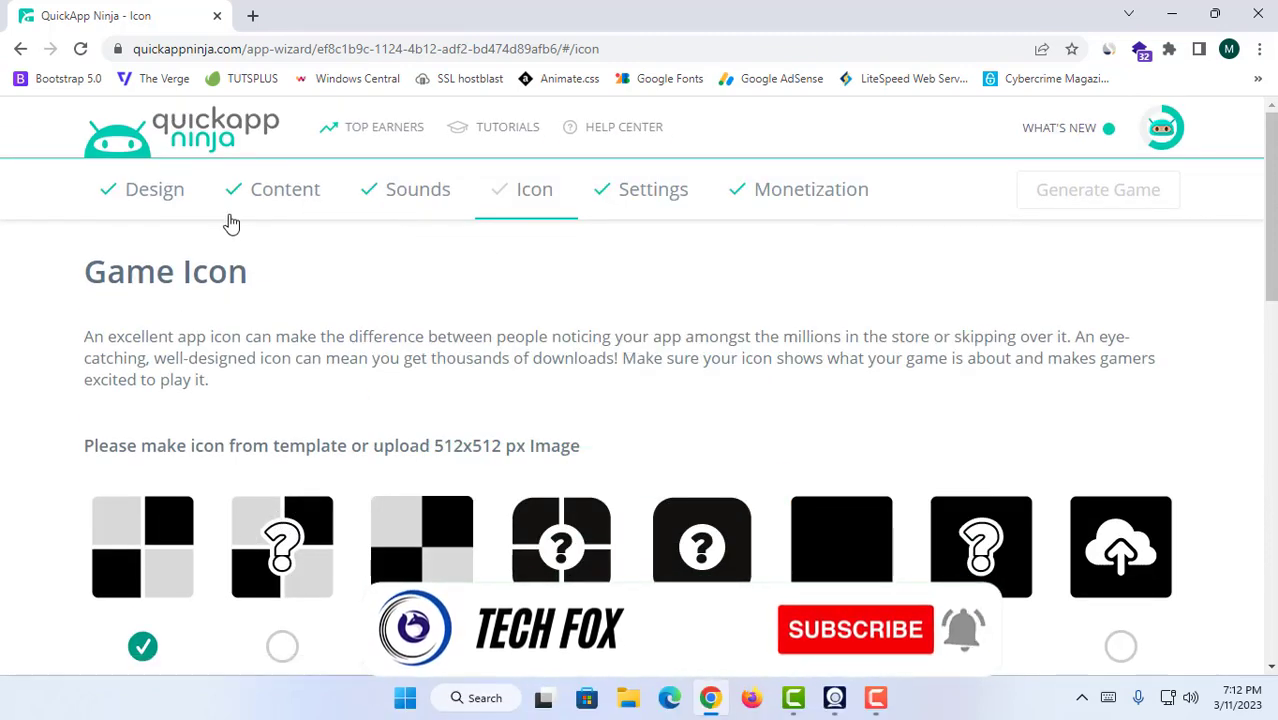
Try Themes #7, #14 and #13 on the game, then apply Theme #3
left_click(182, 210)
scroll(248, 322, "down", 3)
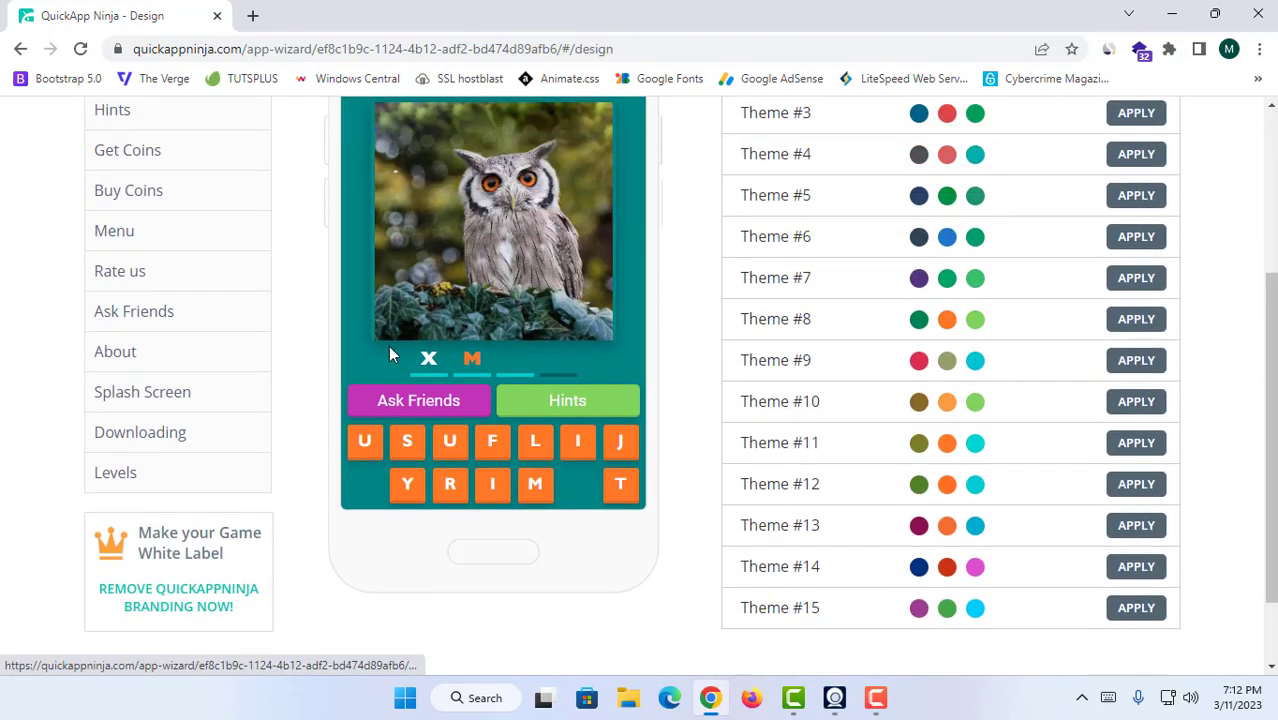
scroll(1040, 202, "up", 1)
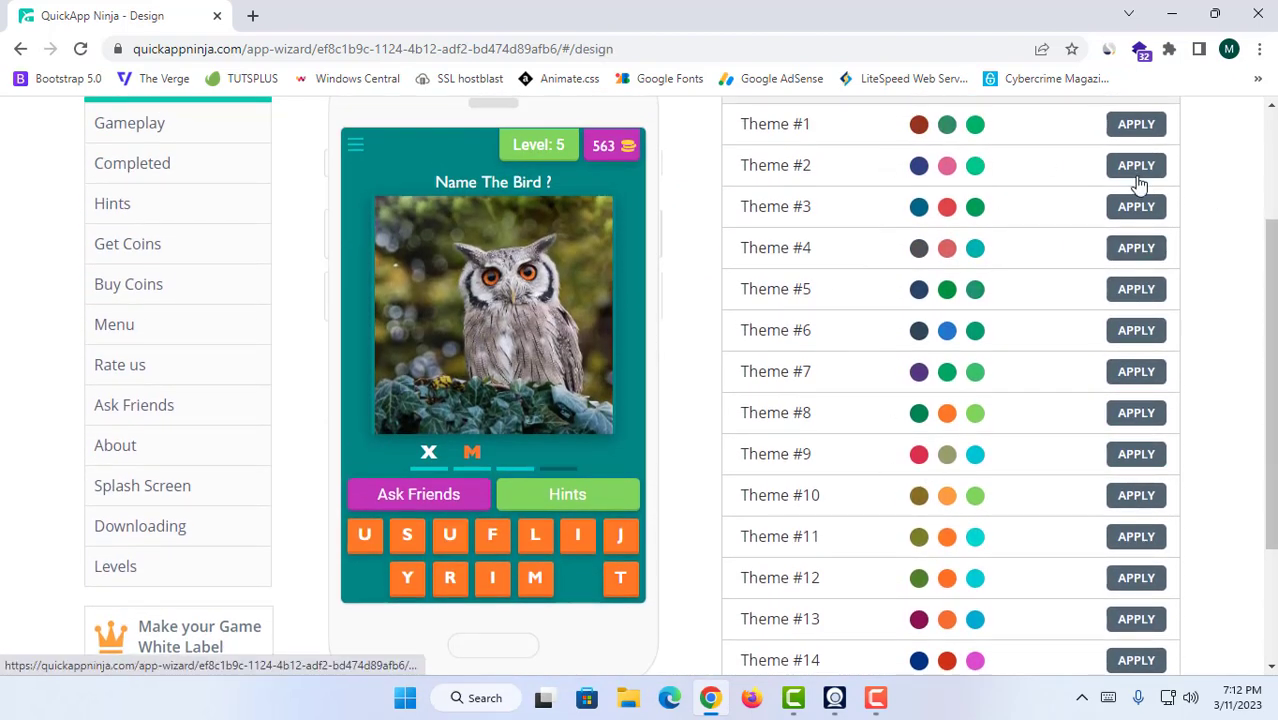
left_click(1137, 373)
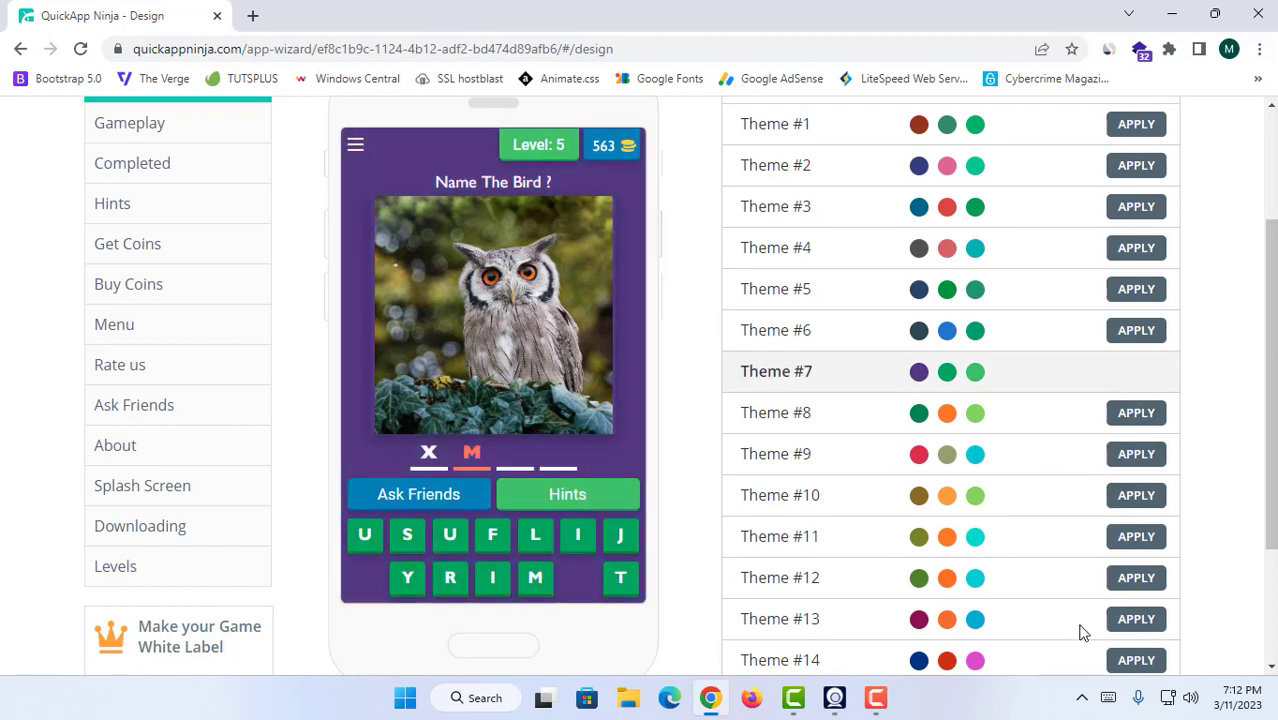
left_click(1135, 662)
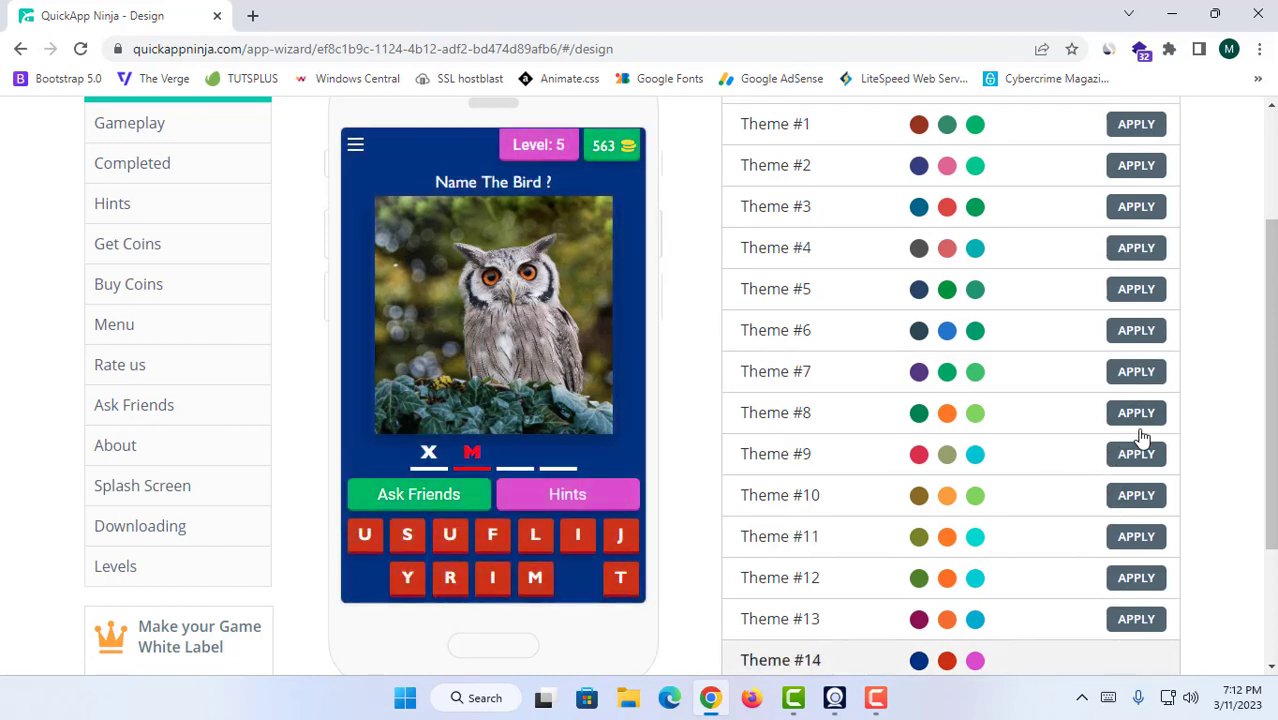
left_click(1140, 618)
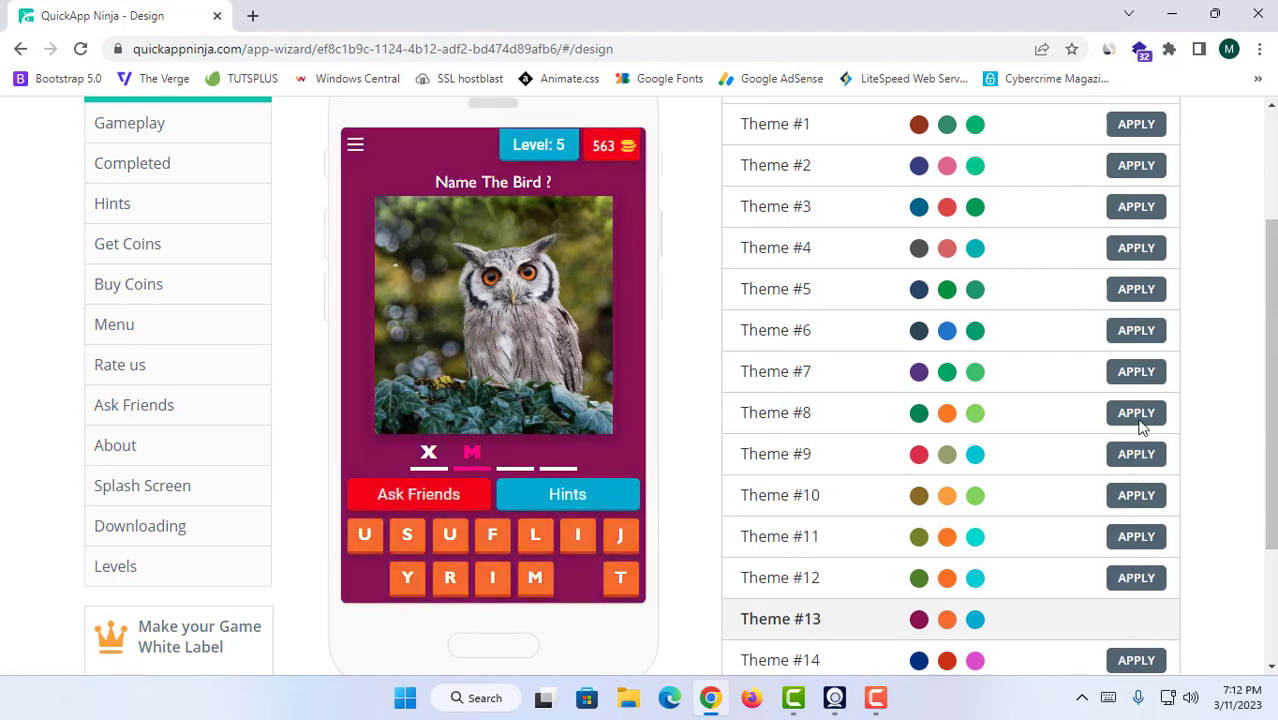
left_click(1136, 207)
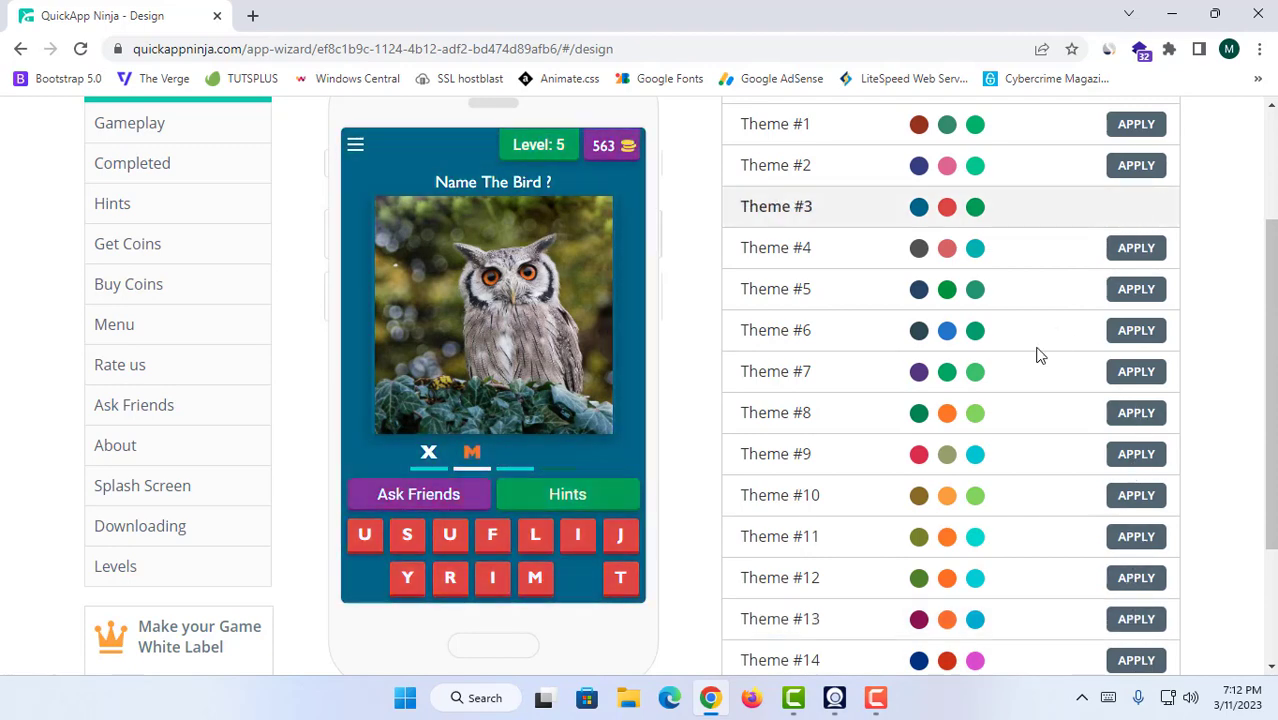
scroll(869, 441, "up", 2)
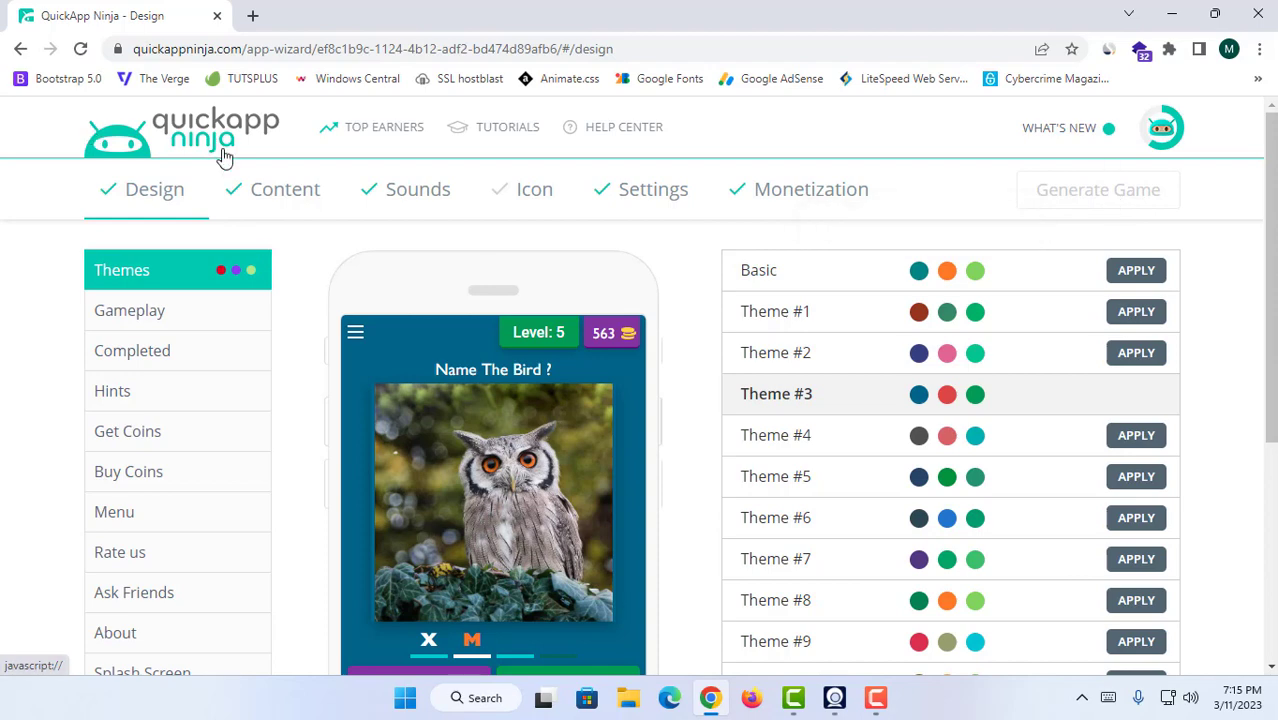
Move from the Content step to Monetization and turn on AdMob by Google ads
left_click(250, 196)
scroll(613, 362, "down", 5)
scroll(836, 345, "up", 5)
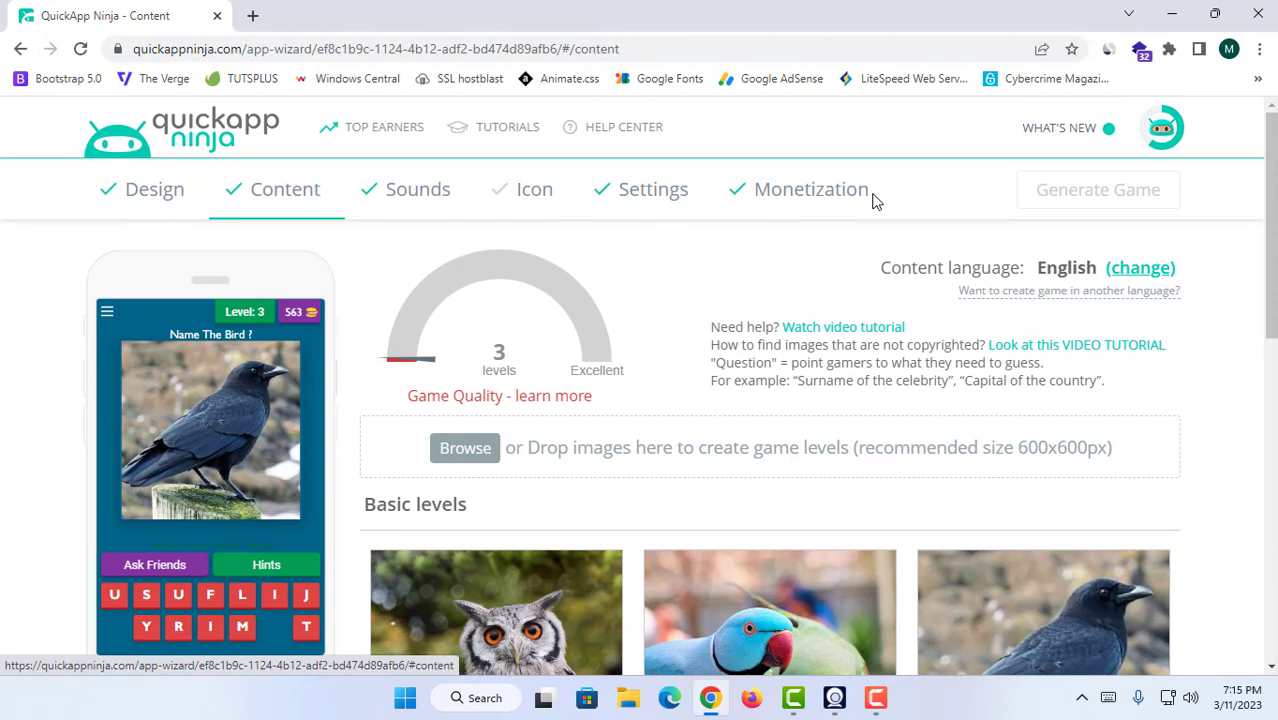
left_click(809, 218)
scroll(795, 255, "down", 3)
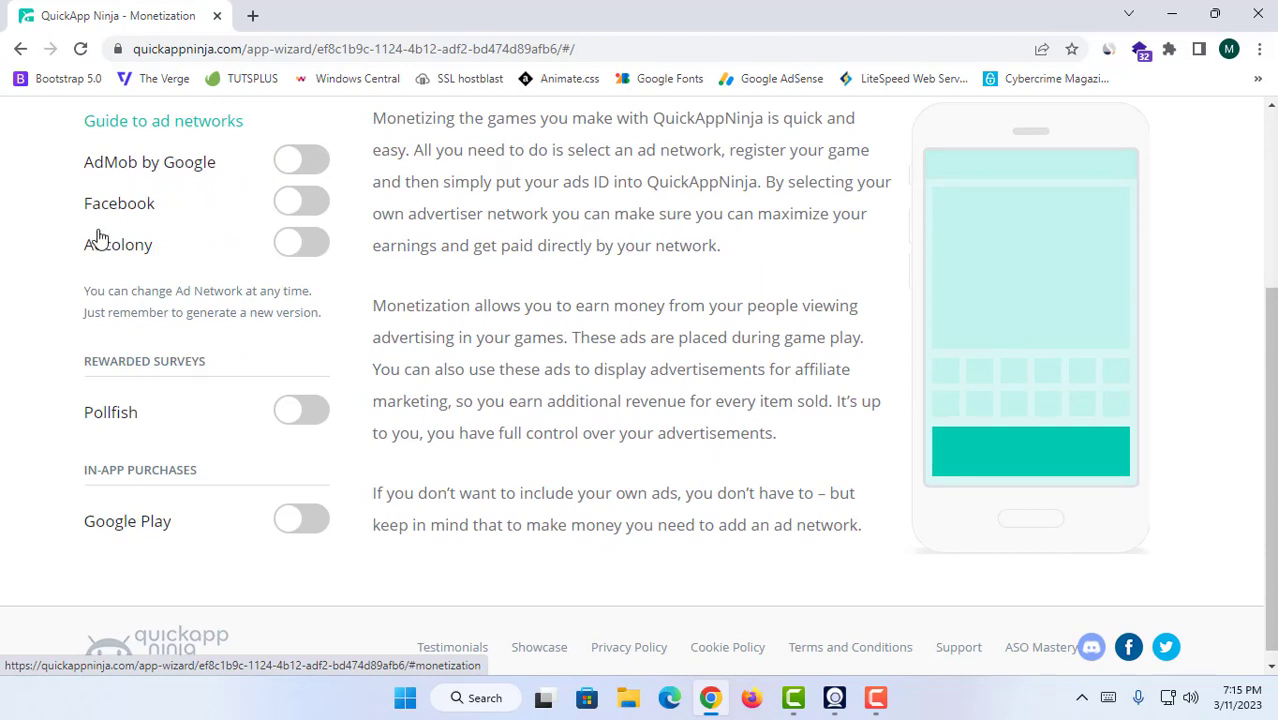
left_click(285, 170)
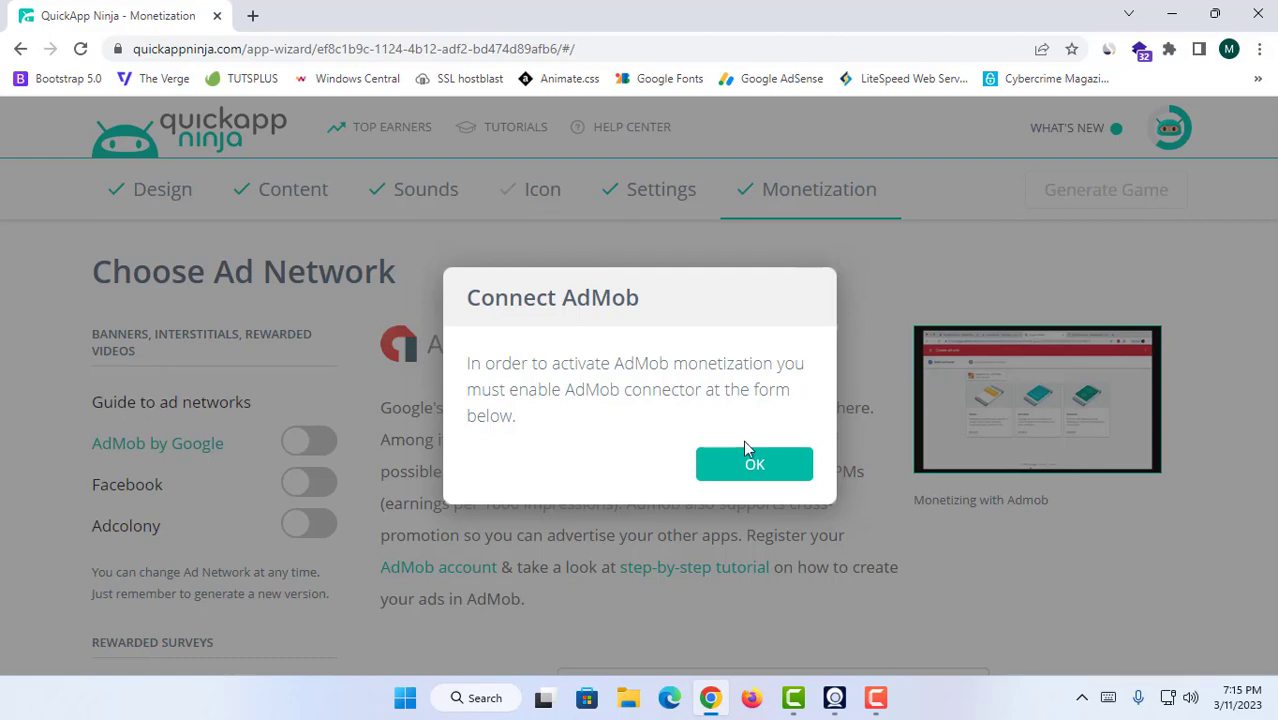
Dismiss the Connect AdMob notice and look over the empty AdMob App and ad unit ID fields
left_click(704, 464)
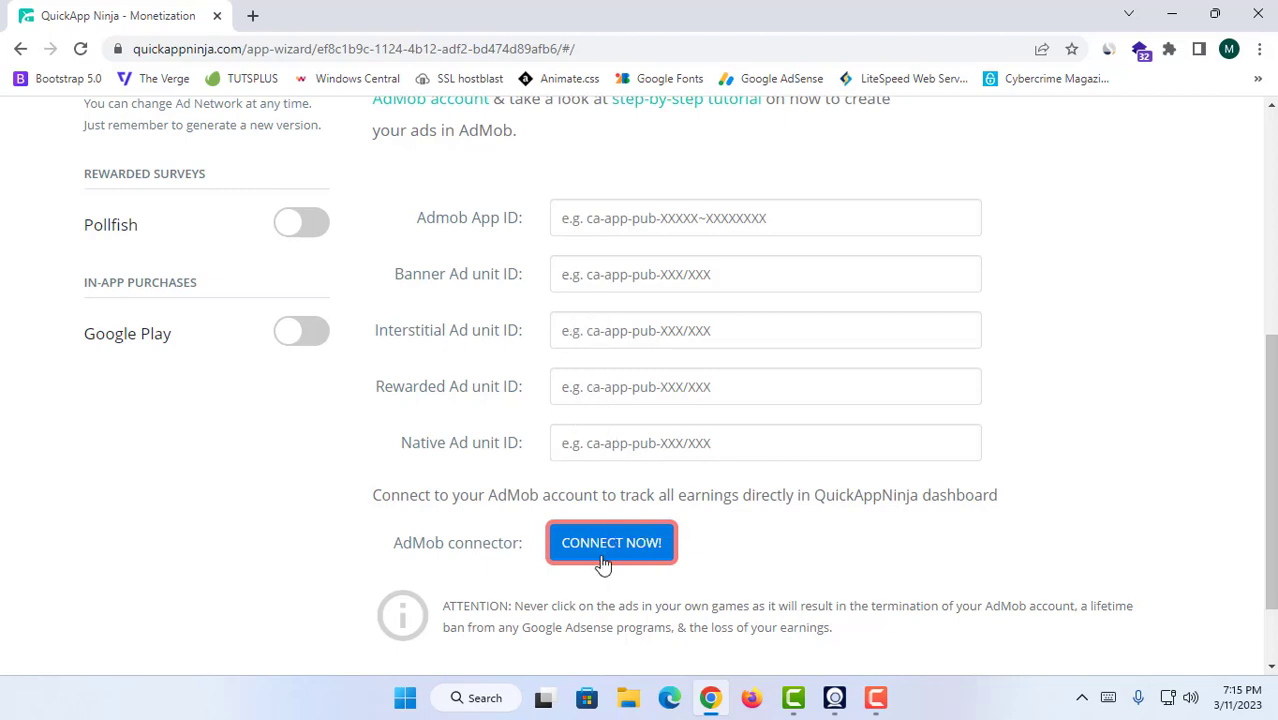
scroll(649, 510, "up", 1)
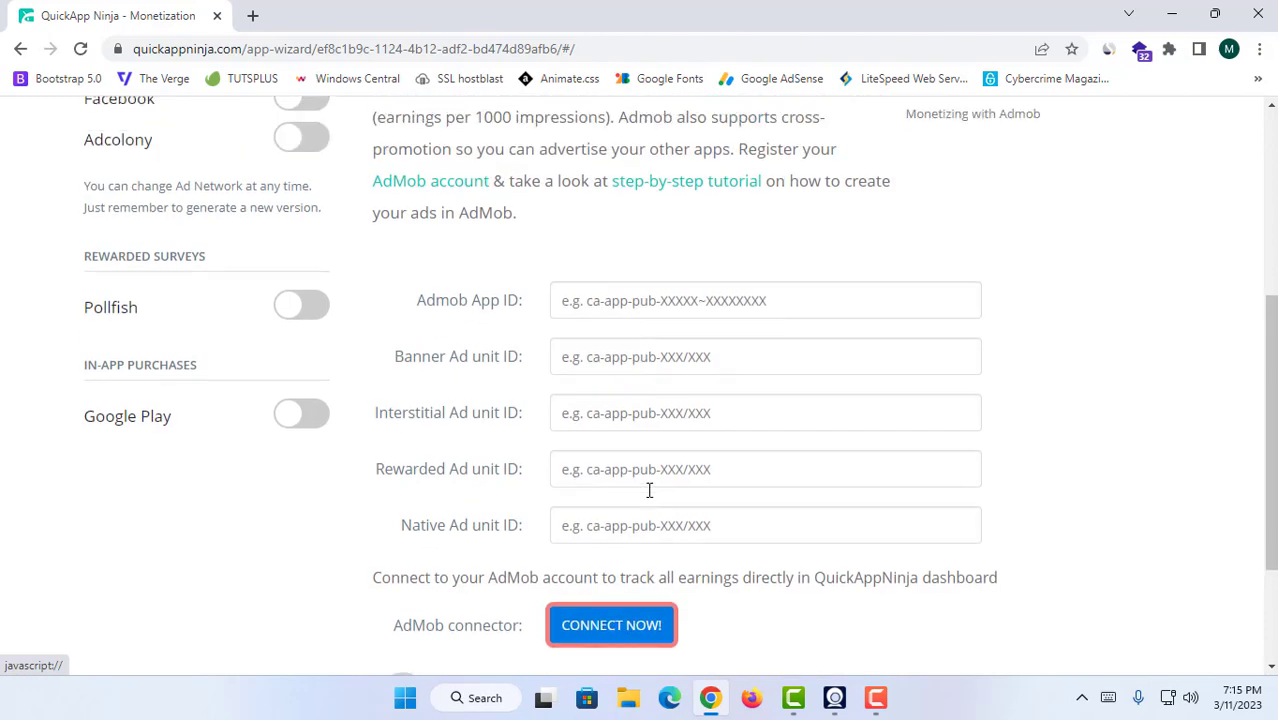
scroll(620, 450, "down", 2)
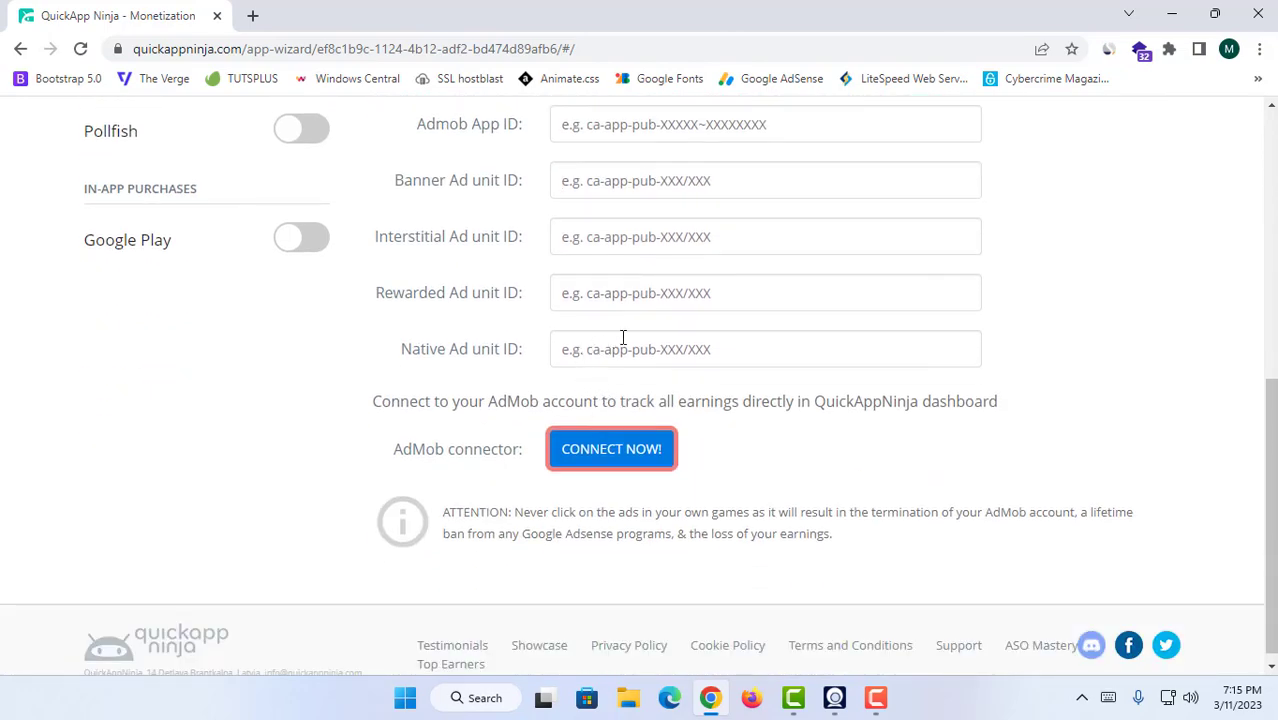
scroll(622, 337, "up", 6)
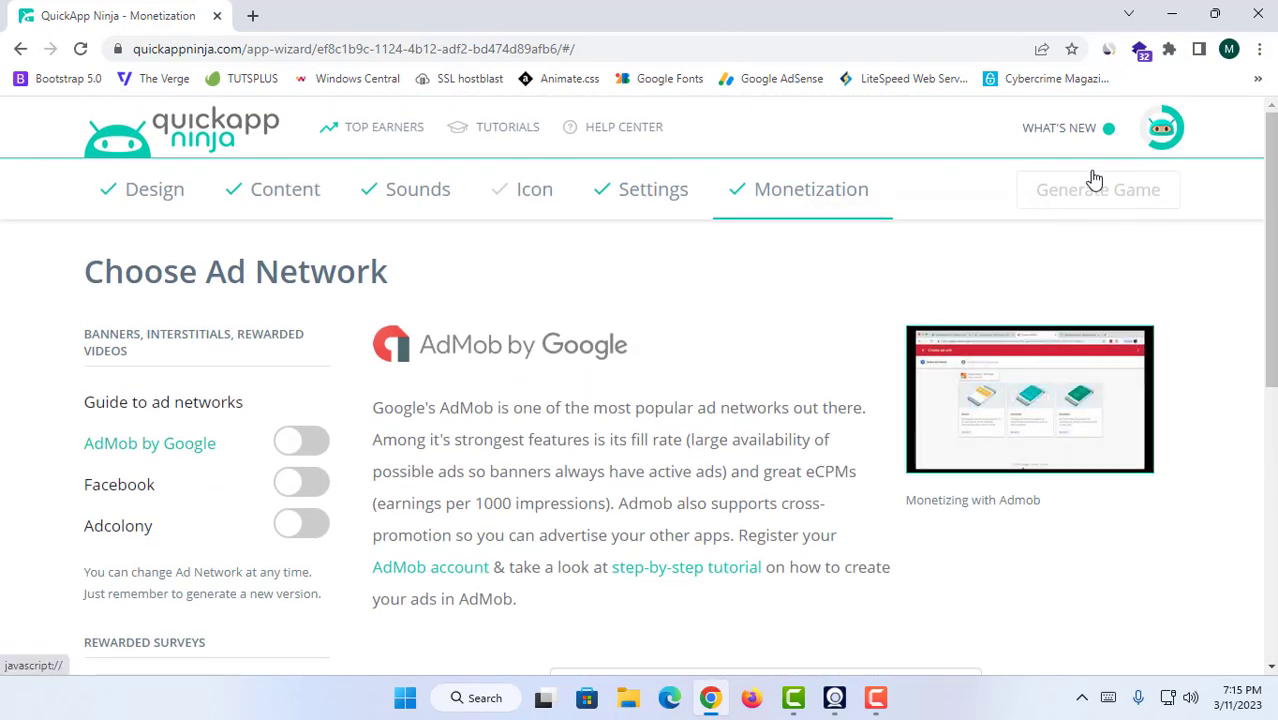